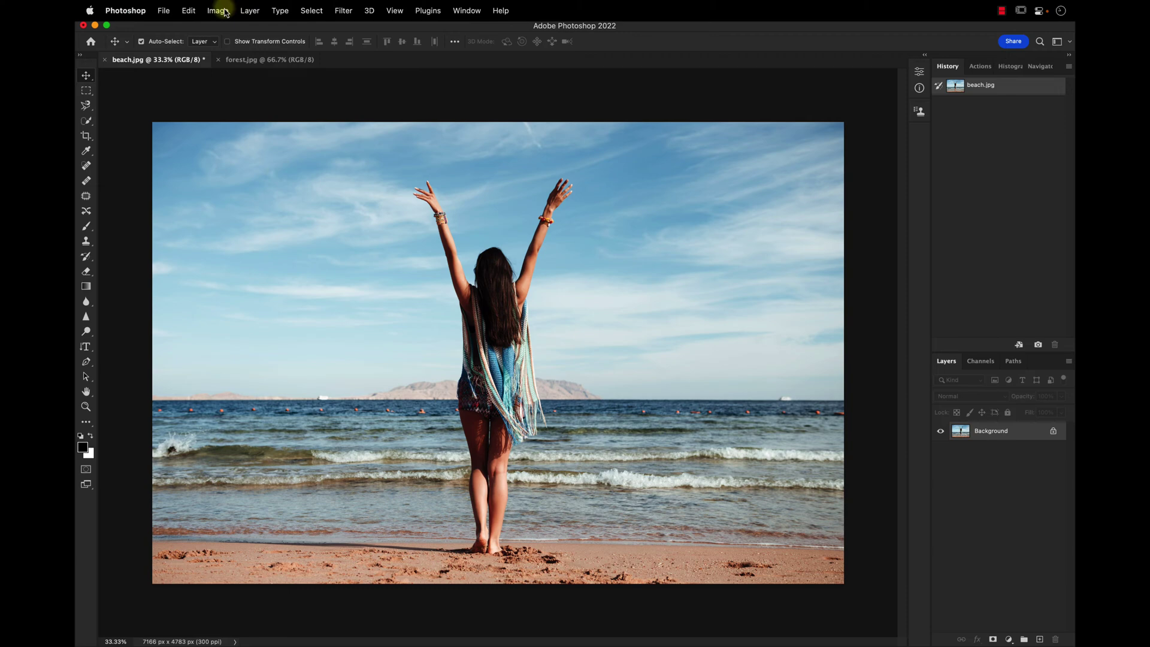
# Set the beach photo's canvas width to 8500 pixels in Canvas Size, keeping the centre anchor
pyautogui.click(218, 11)
pyautogui.click(227, 112)
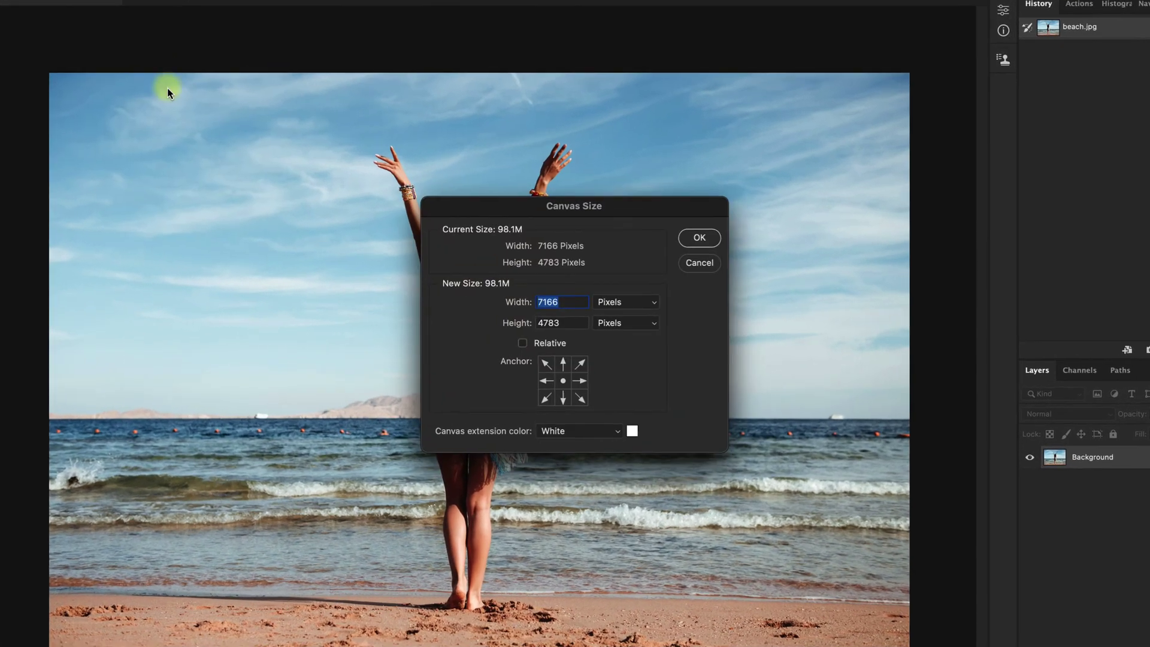
pyautogui.click(523, 346)
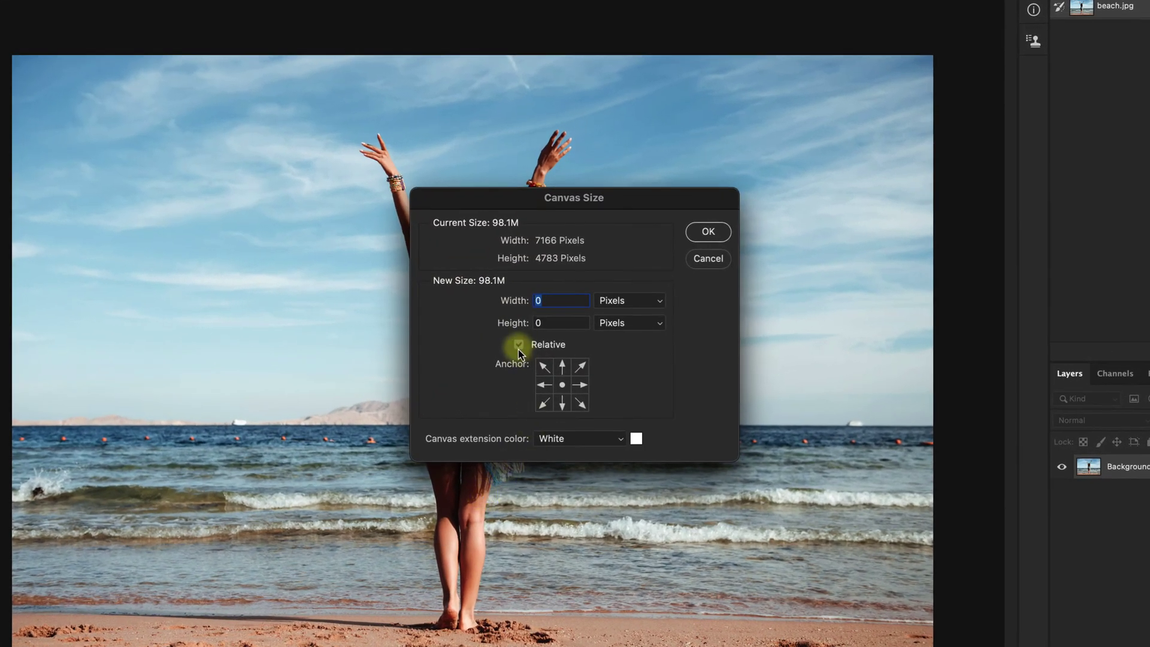
pyautogui.click(518, 347)
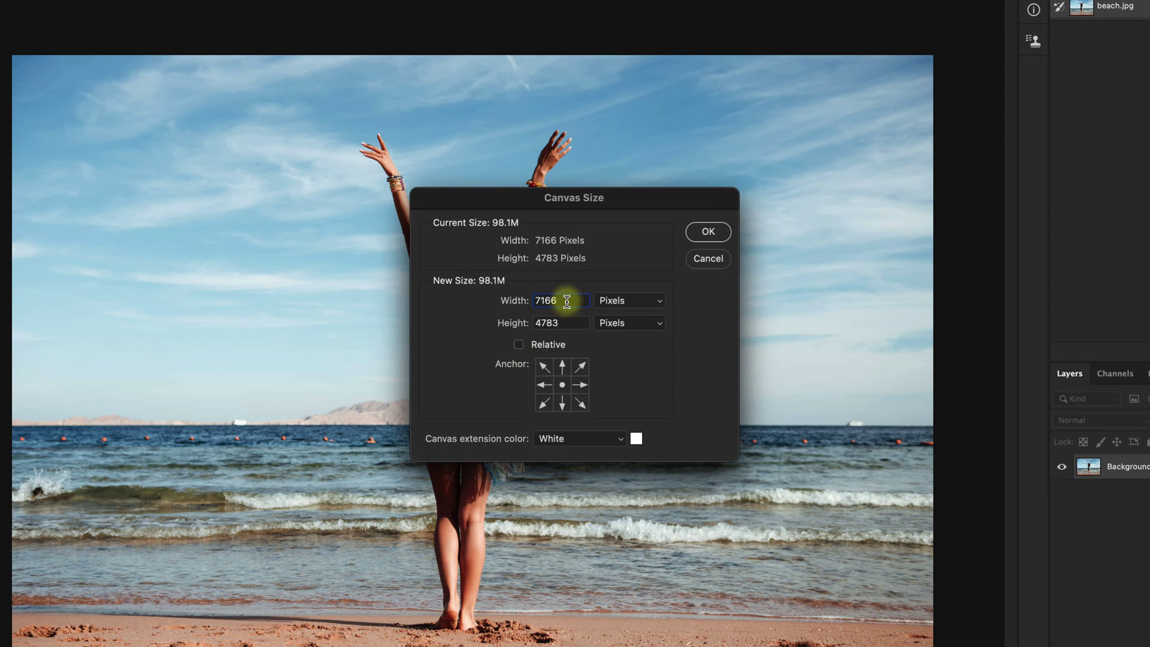
pyautogui.moveTo(566, 300); pyautogui.dragTo(530, 303)
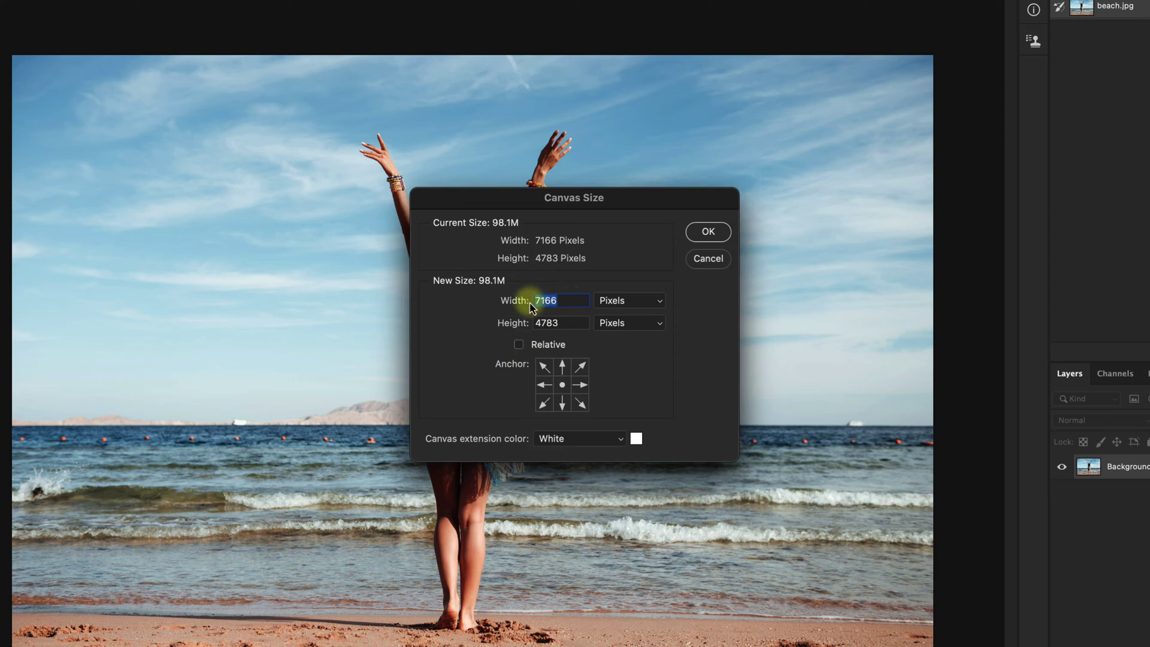
pyautogui.write('8500')
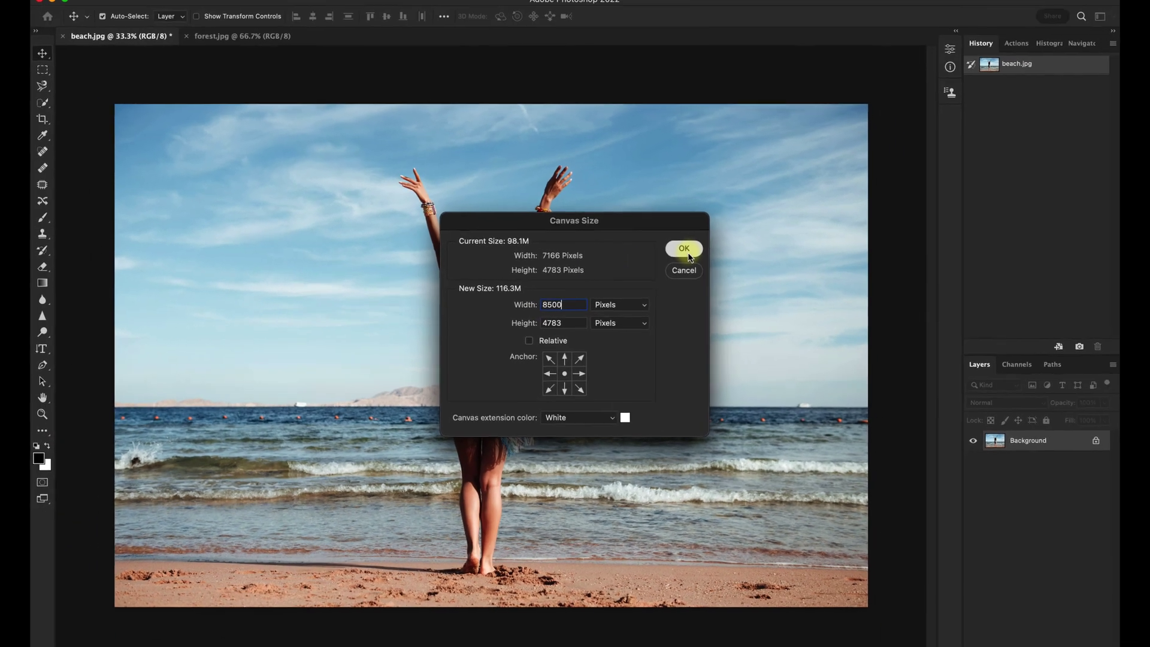
pyautogui.click(707, 231)
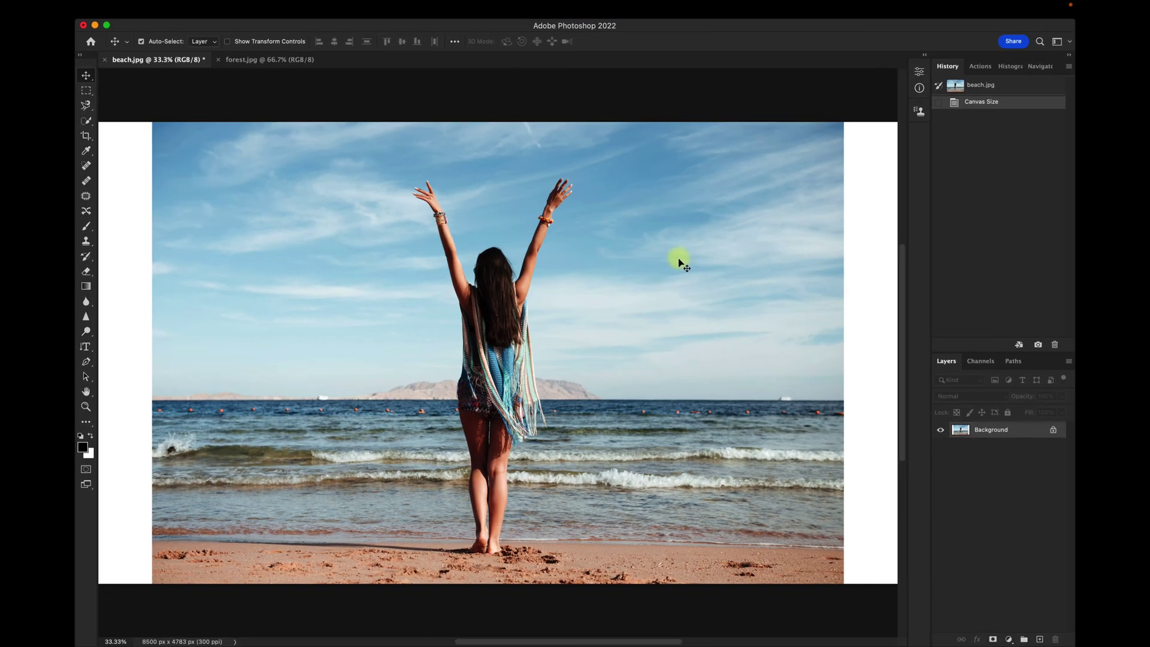
# Marquee the left white strip and Content-Aware Fill it with sky, sea and sand
pyautogui.press('super+minus')
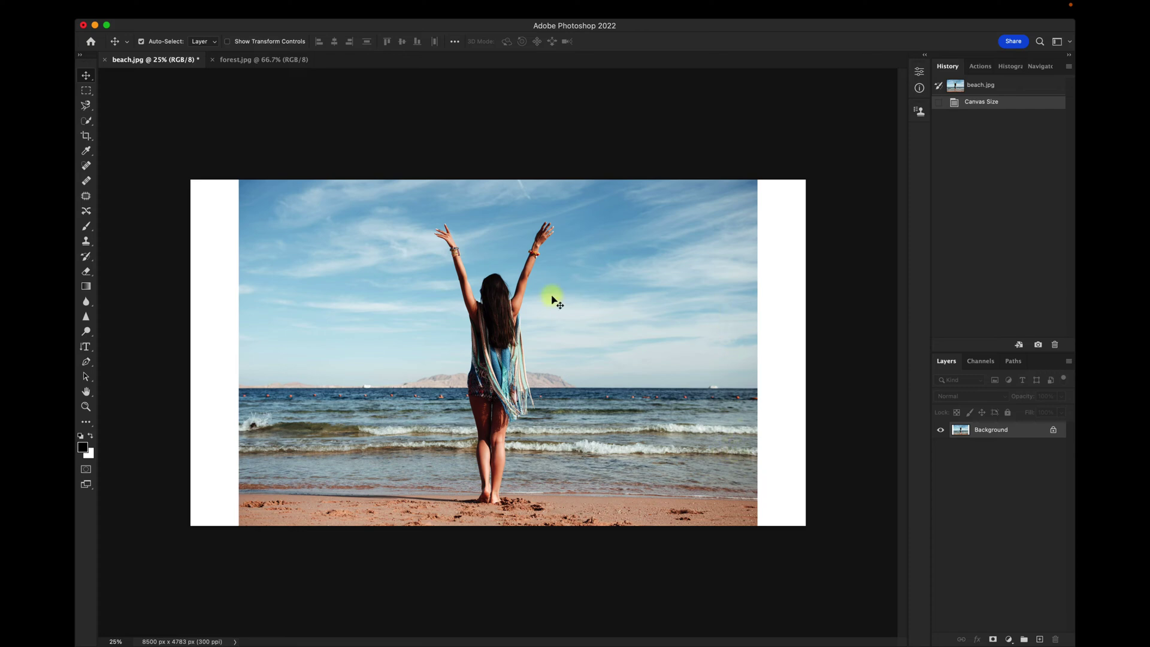
pyautogui.click(86, 91)
pyautogui.moveTo(190, 180); pyautogui.dragTo(240, 534)
pyautogui.rightClick(220, 441)
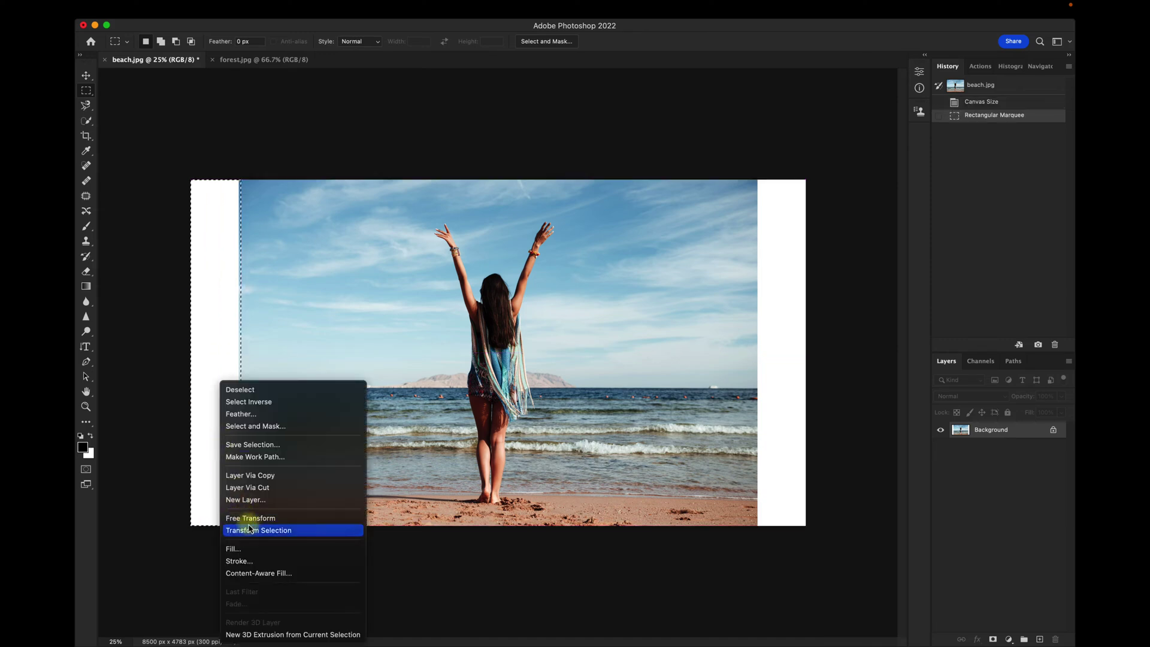
pyautogui.click(267, 570)
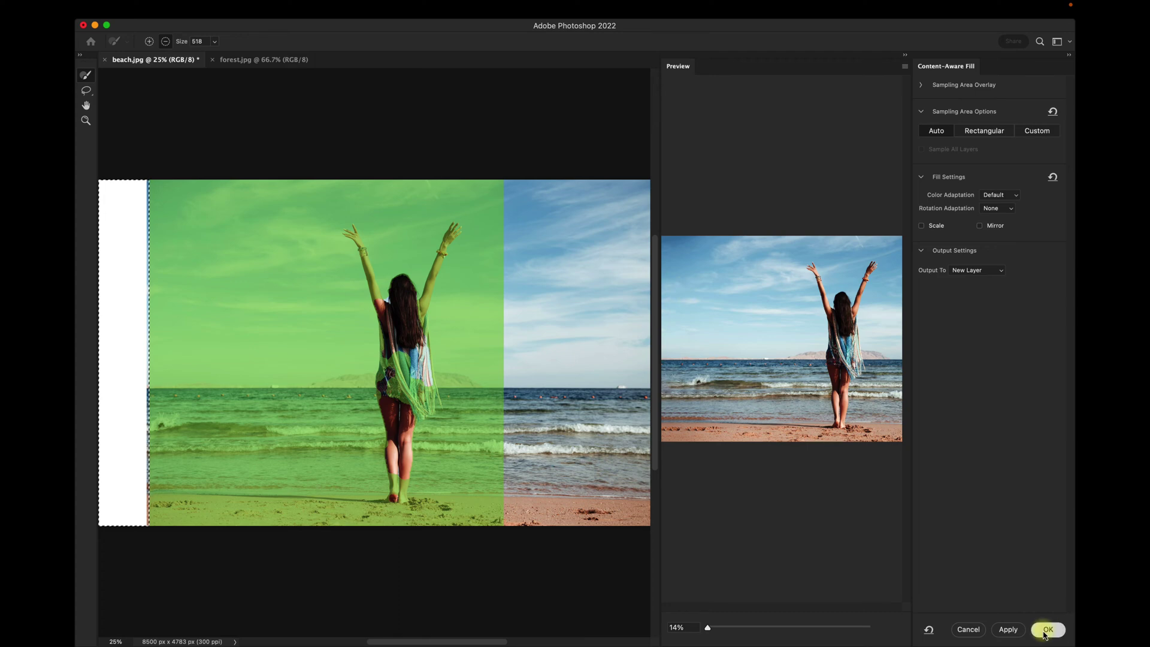
pyautogui.click(1046, 629)
# Content-Aware Fill the right white strip on the Background layer, then flatten the image
pyautogui.click(753, 173)
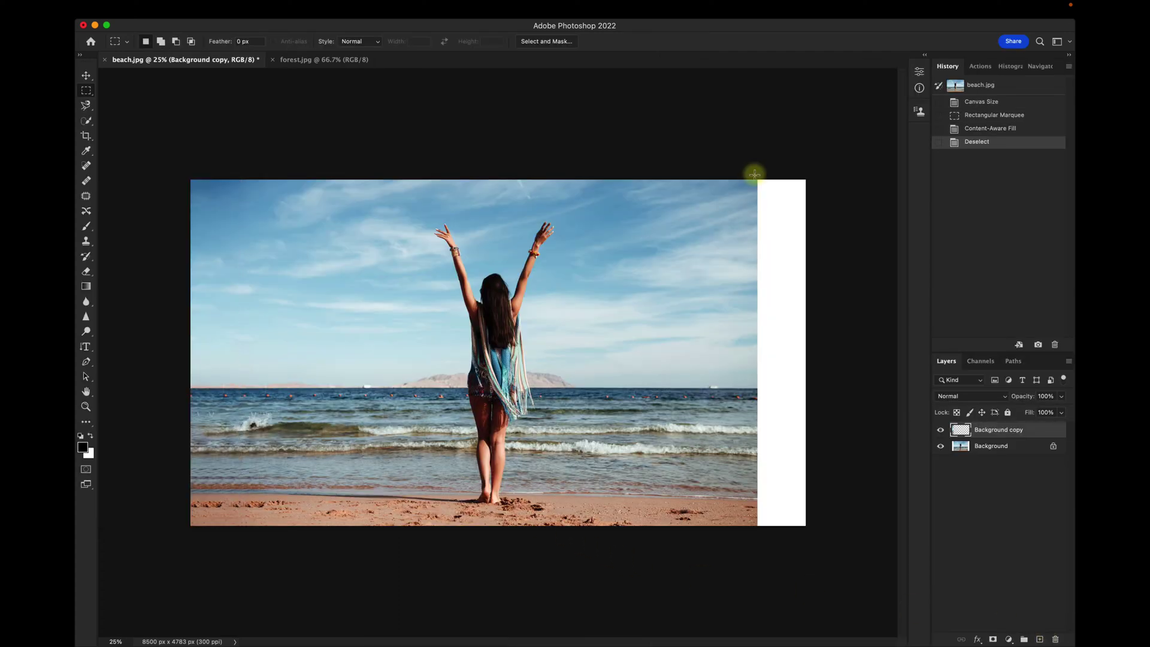
pyautogui.click(981, 447)
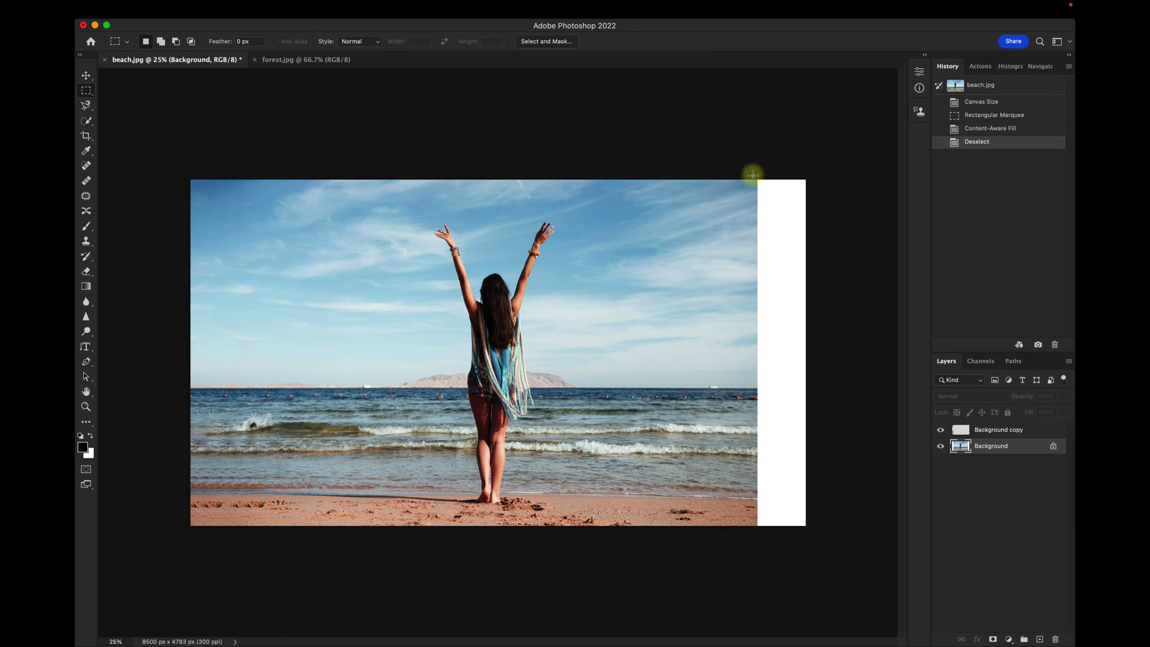
pyautogui.moveTo(754, 174); pyautogui.dragTo(793, 524)
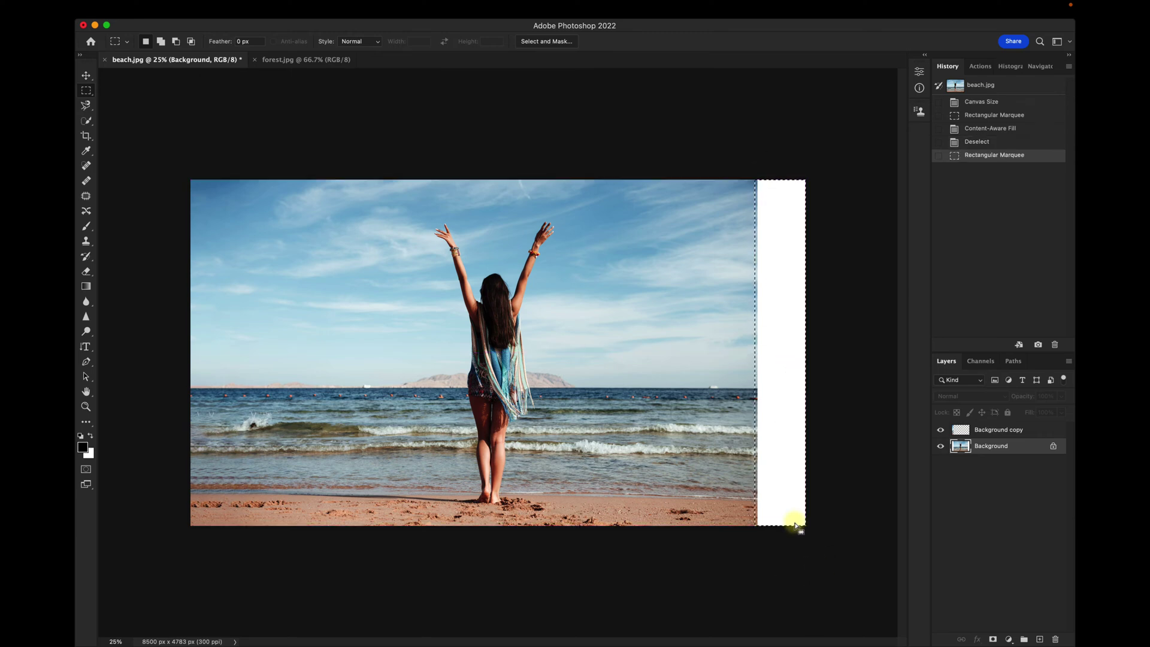
pyautogui.rightClick(785, 446)
pyautogui.click(816, 575)
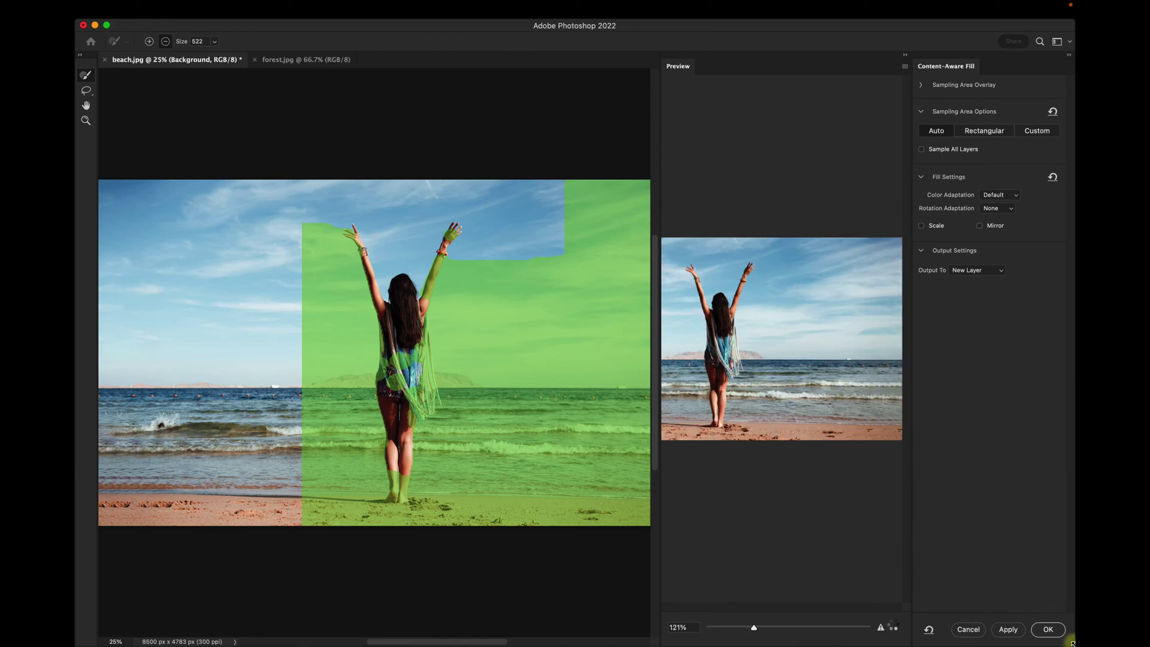
pyautogui.click(1047, 629)
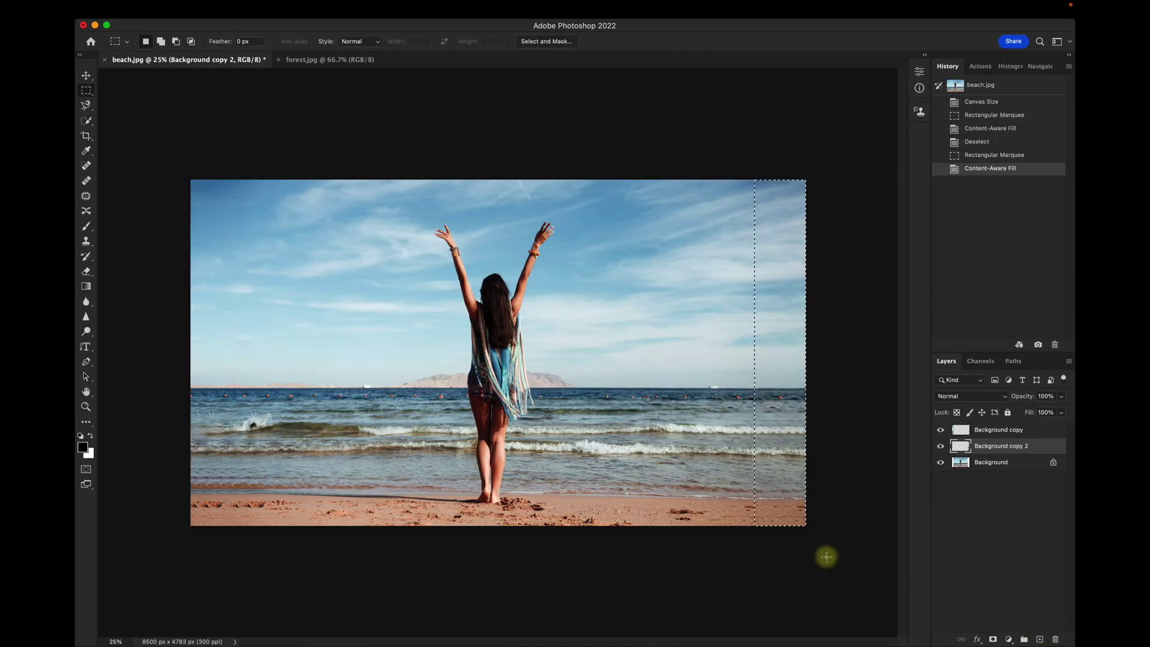
pyautogui.press('super+d')
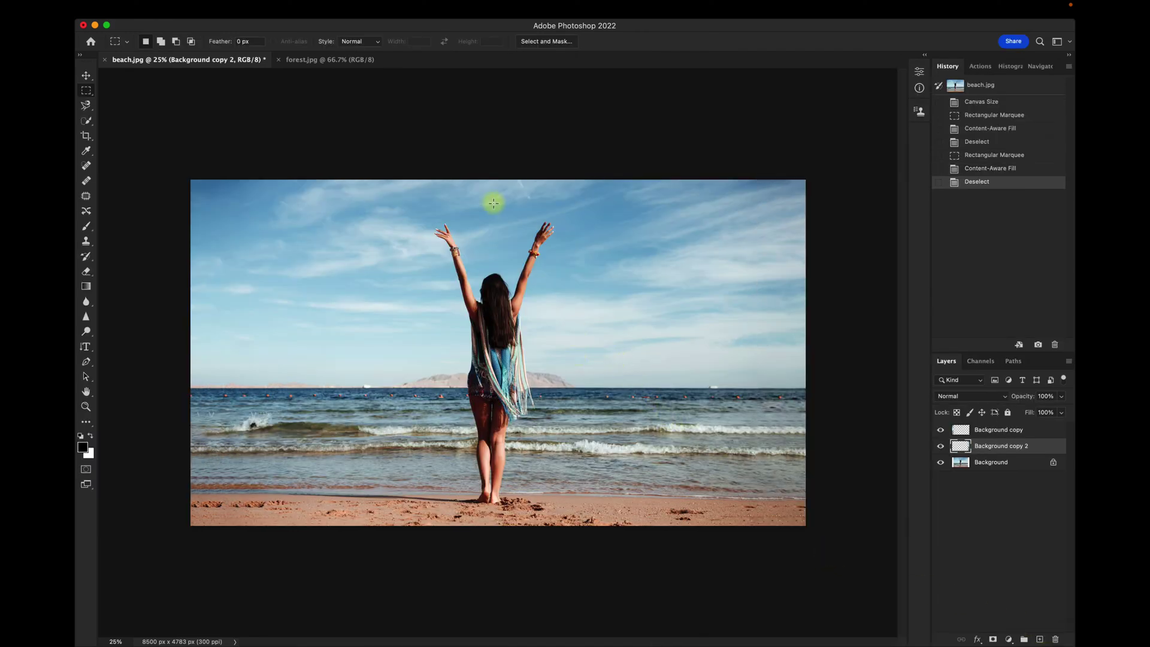
pyautogui.rightClick(990, 465)
pyautogui.click(949, 602)
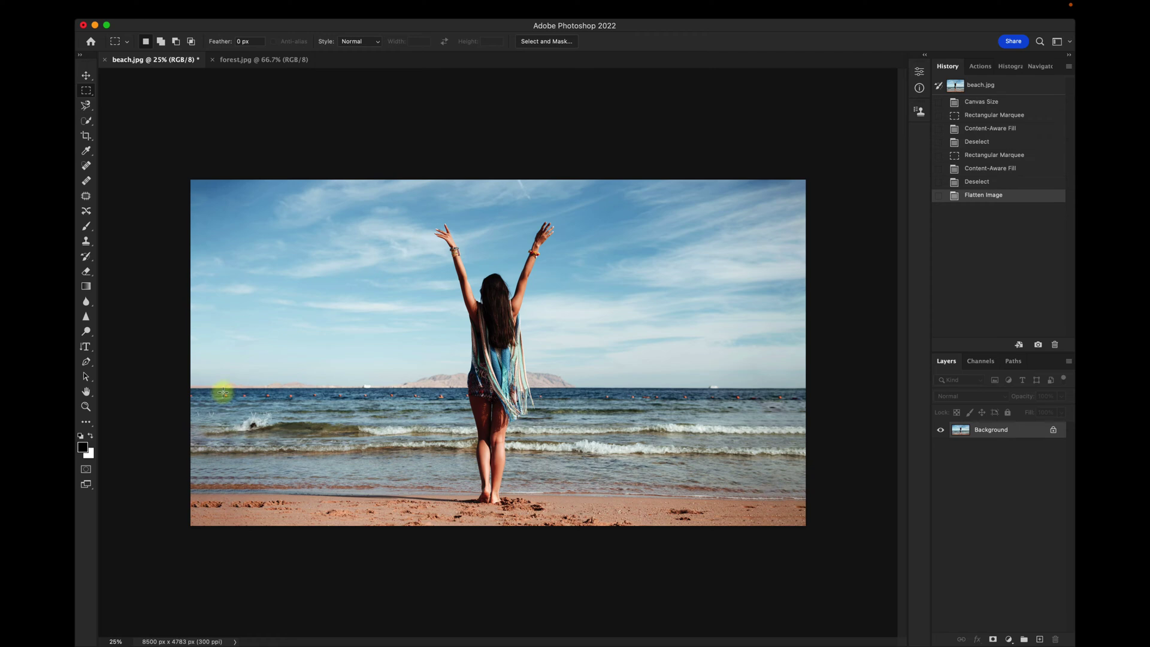
# Content-Aware Fill a tiny spot in the sea near the left end of the horizon
pyautogui.moveTo(223, 392); pyautogui.dragTo(226, 396)
pyautogui.rightClick(225, 397)
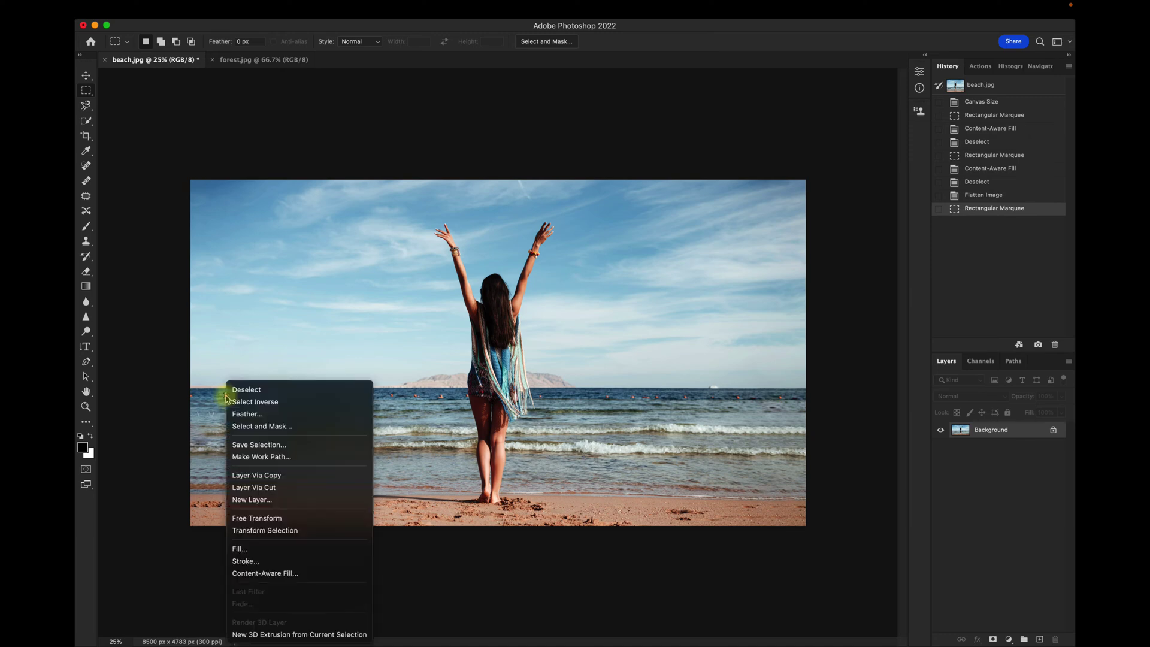
pyautogui.click(262, 573)
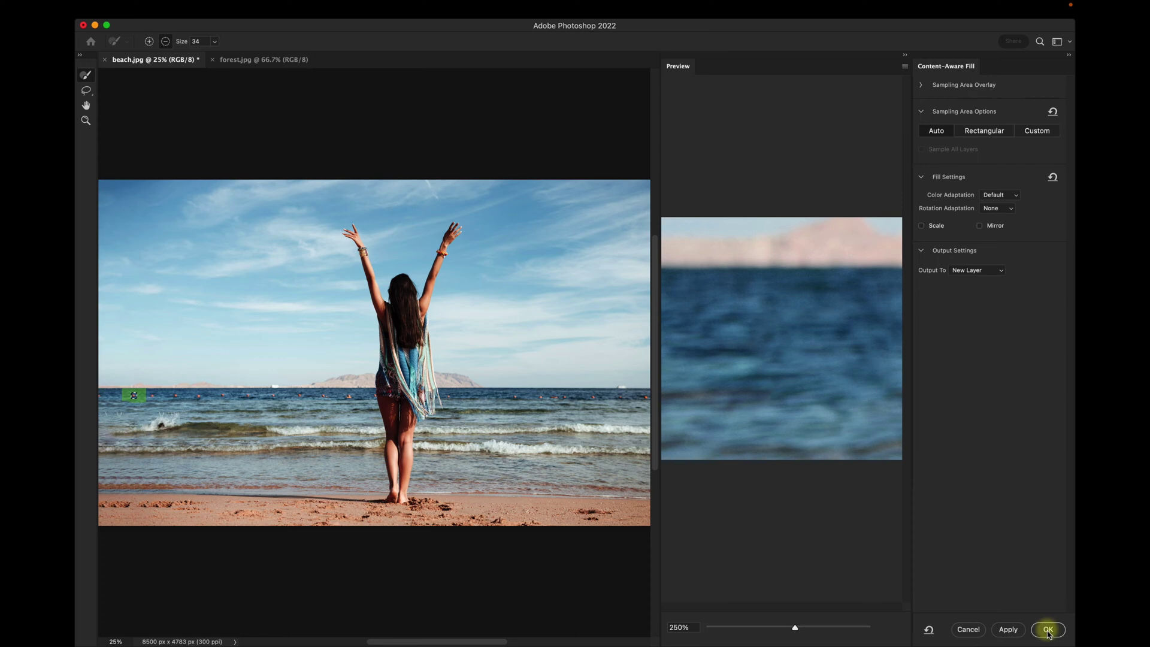
pyautogui.click(1047, 628)
pyautogui.click(240, 505)
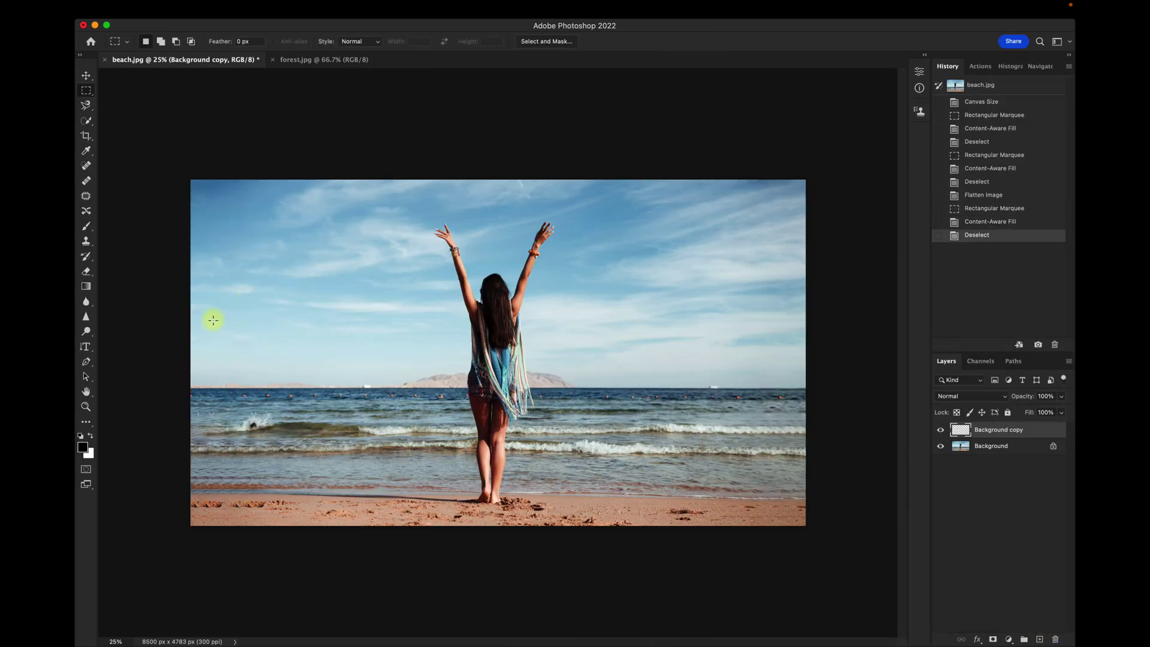
# Heal four small spots along the horizon with the Spot Healing Brush
pyautogui.click(84, 165)
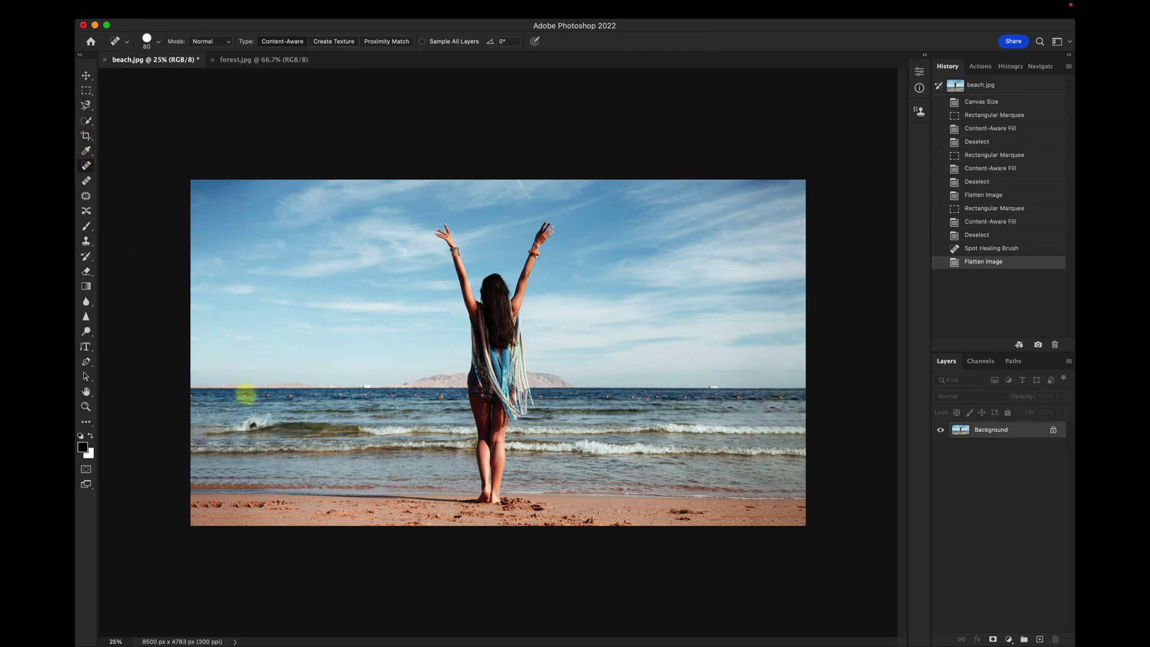
pyautogui.moveTo(244, 396); pyautogui.dragTo(261, 395)
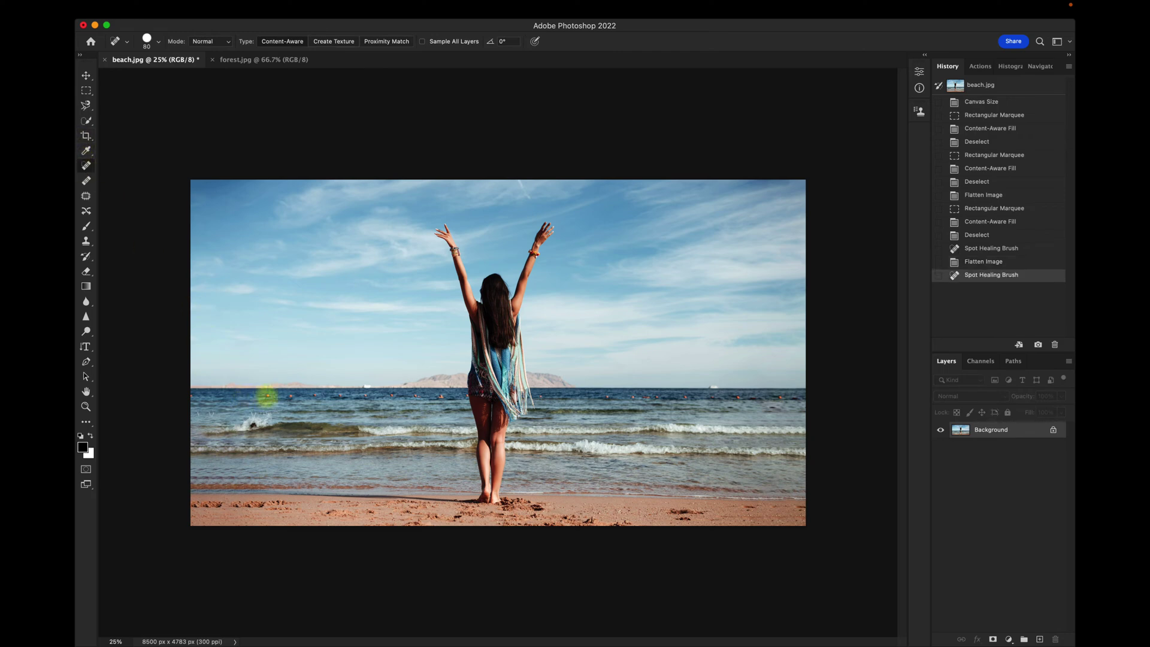
pyautogui.click(267, 397)
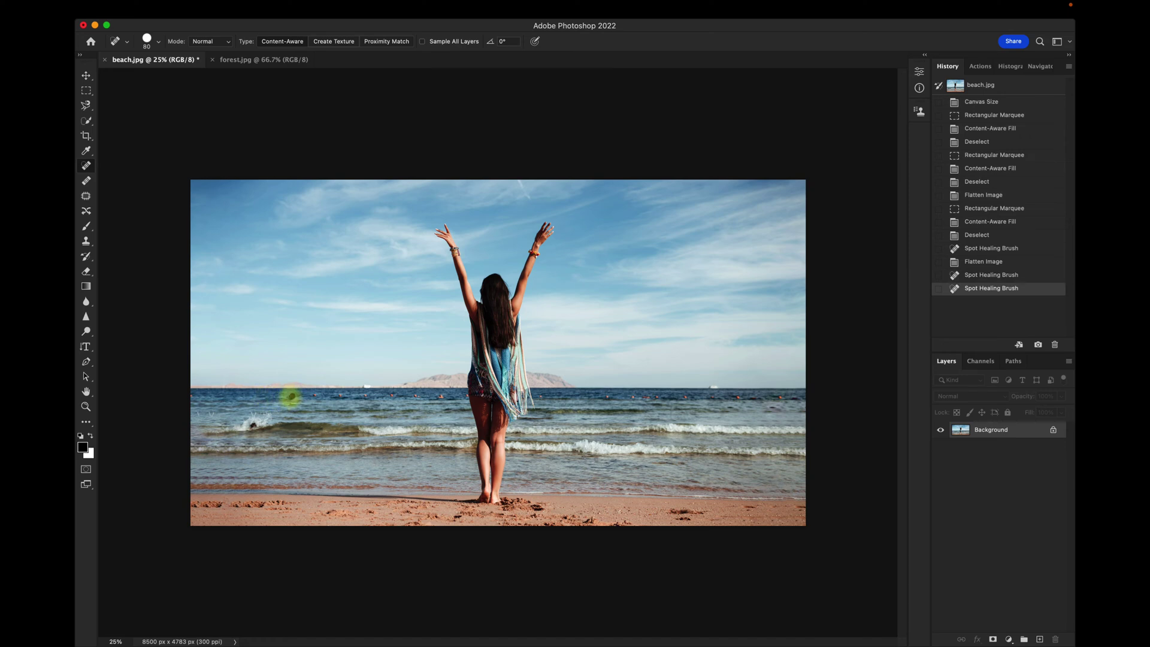
pyautogui.click(291, 396)
pyautogui.click(312, 396)
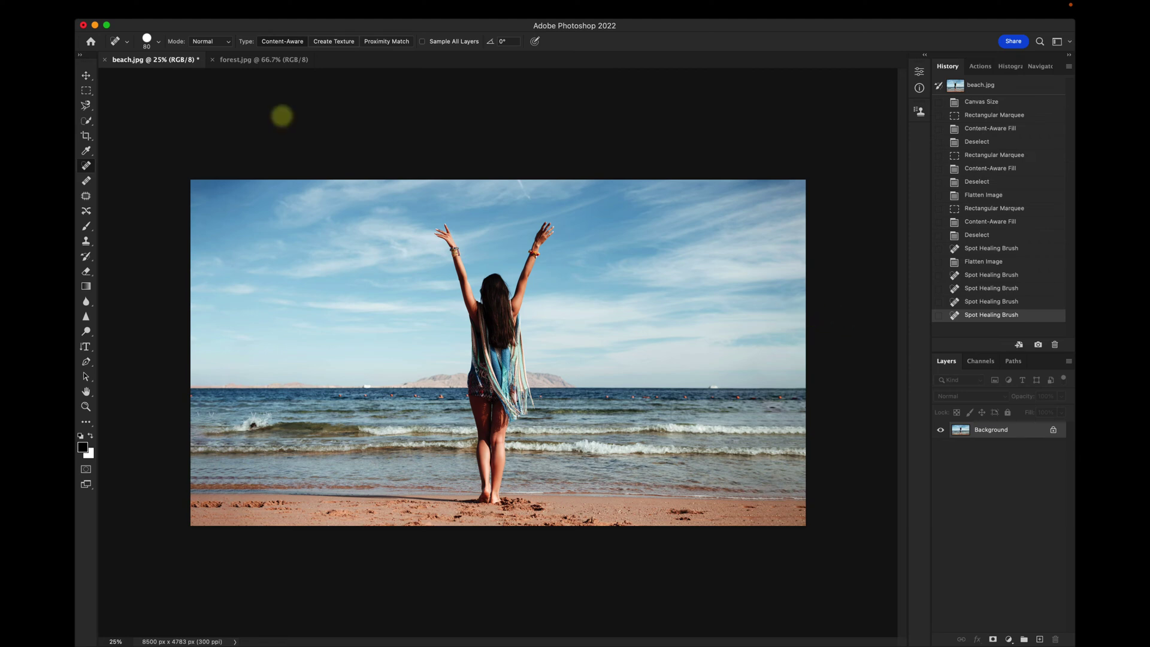
# Switch to forest.jpg and set its canvas width to 4500 pixels in Canvas Size
pyautogui.click(247, 62)
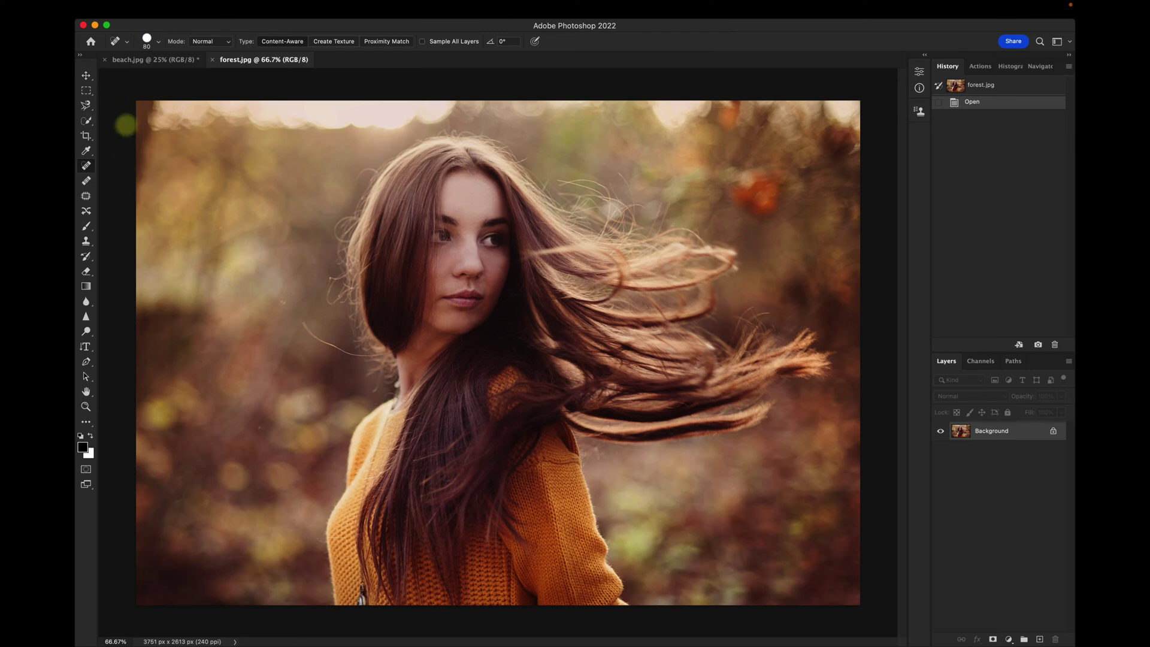
pyautogui.click(86, 90)
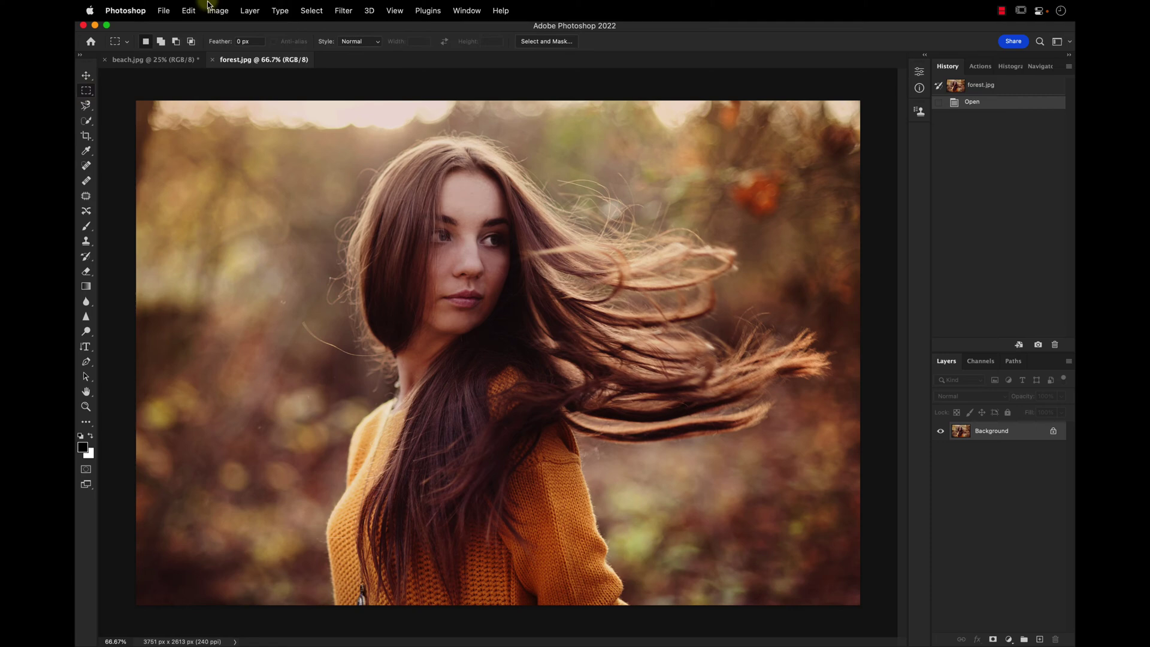
pyautogui.click(212, 10)
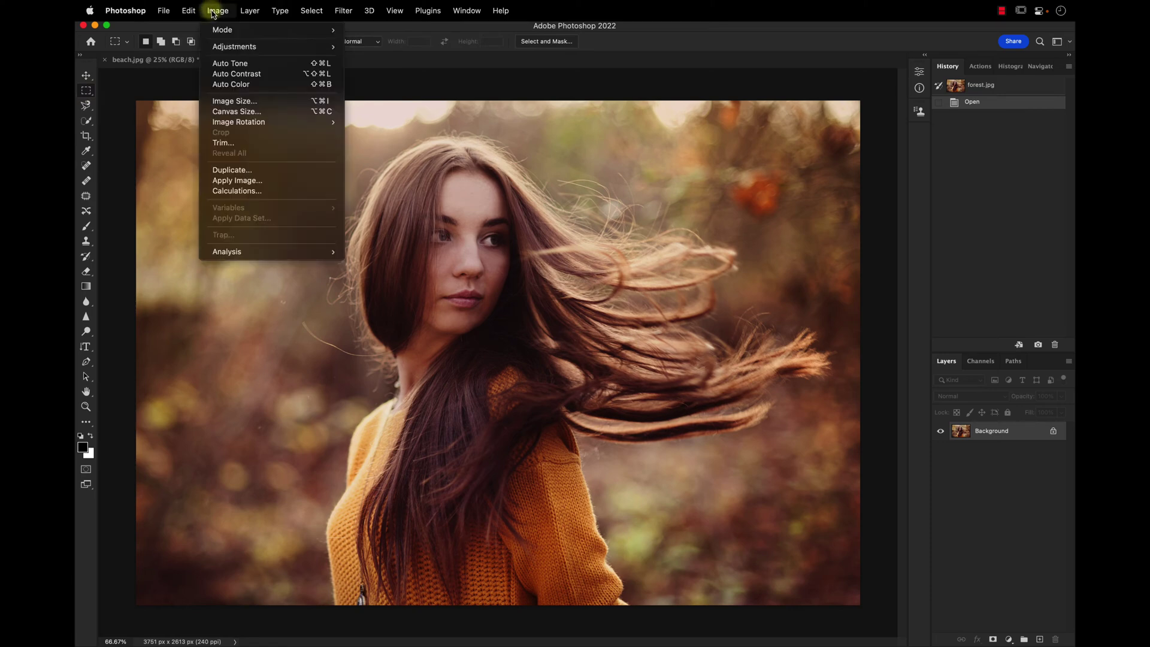
pyautogui.click(217, 110)
pyautogui.click(565, 306)
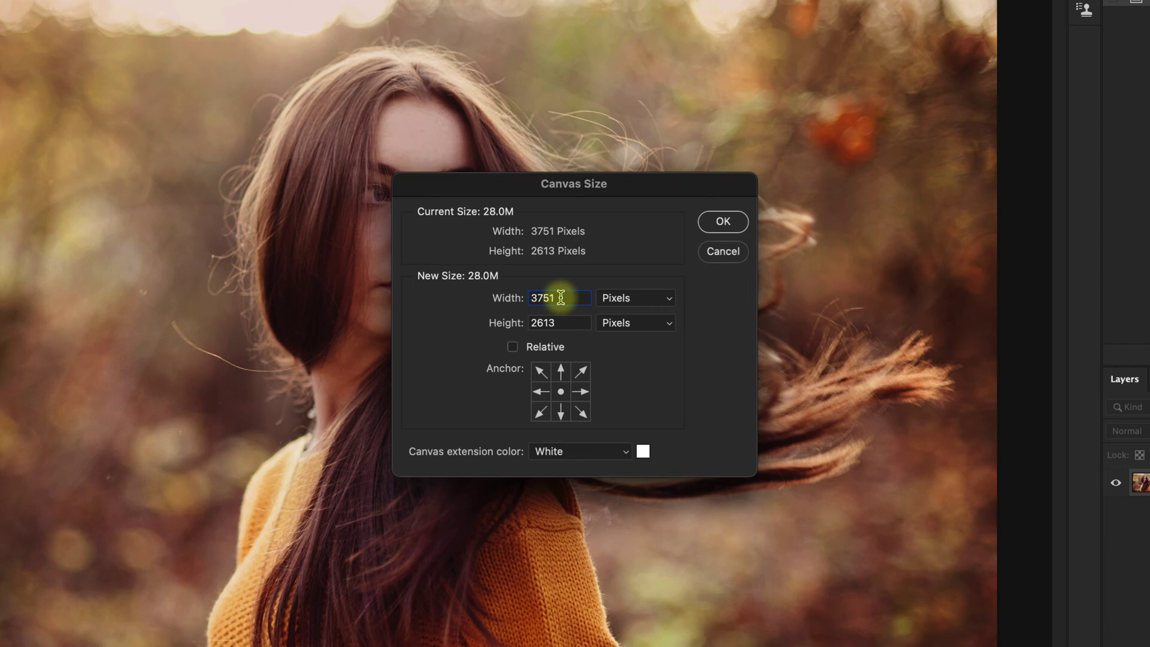
pyautogui.moveTo(561, 297); pyautogui.dragTo(528, 297)
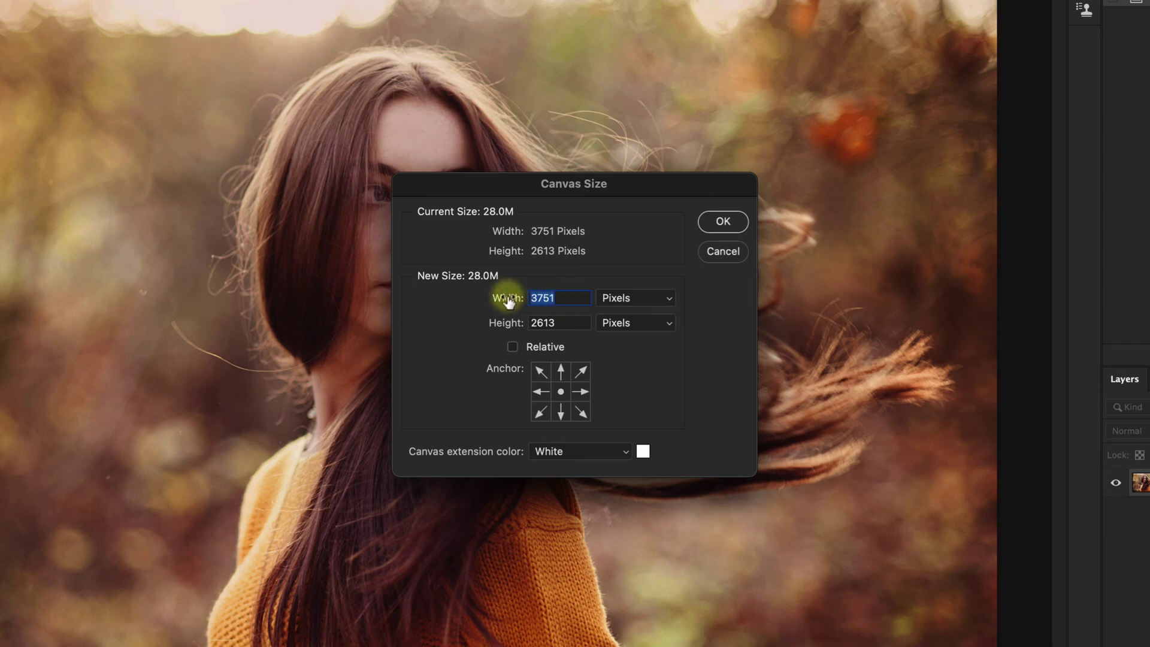
pyautogui.write('4500')
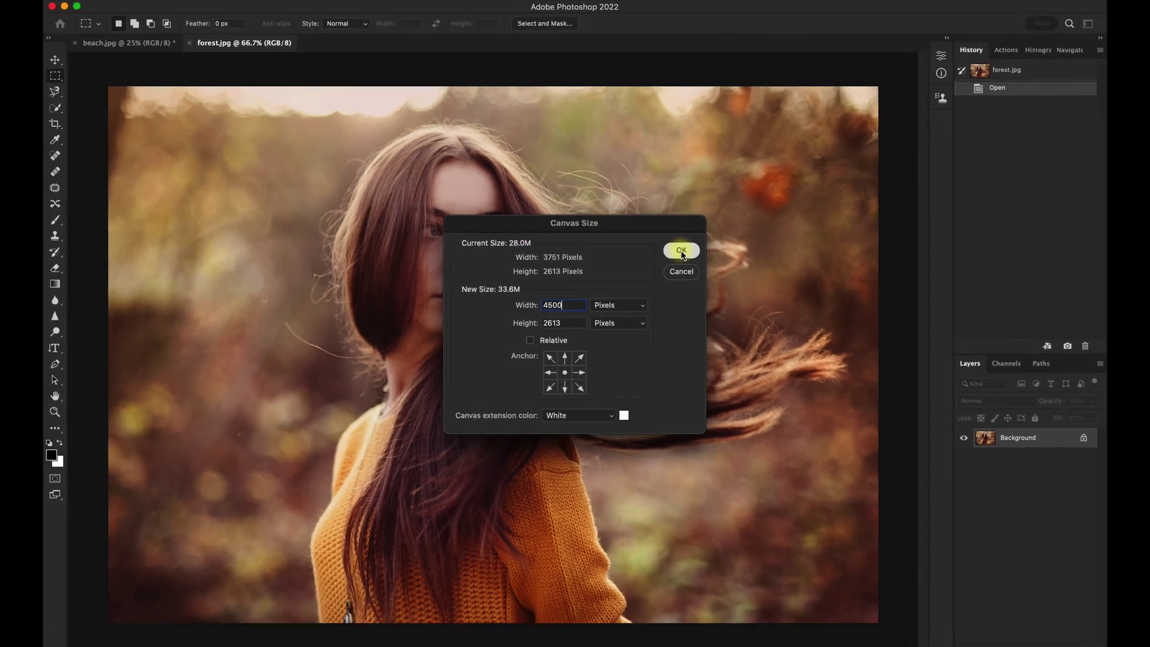
pyautogui.click(723, 221)
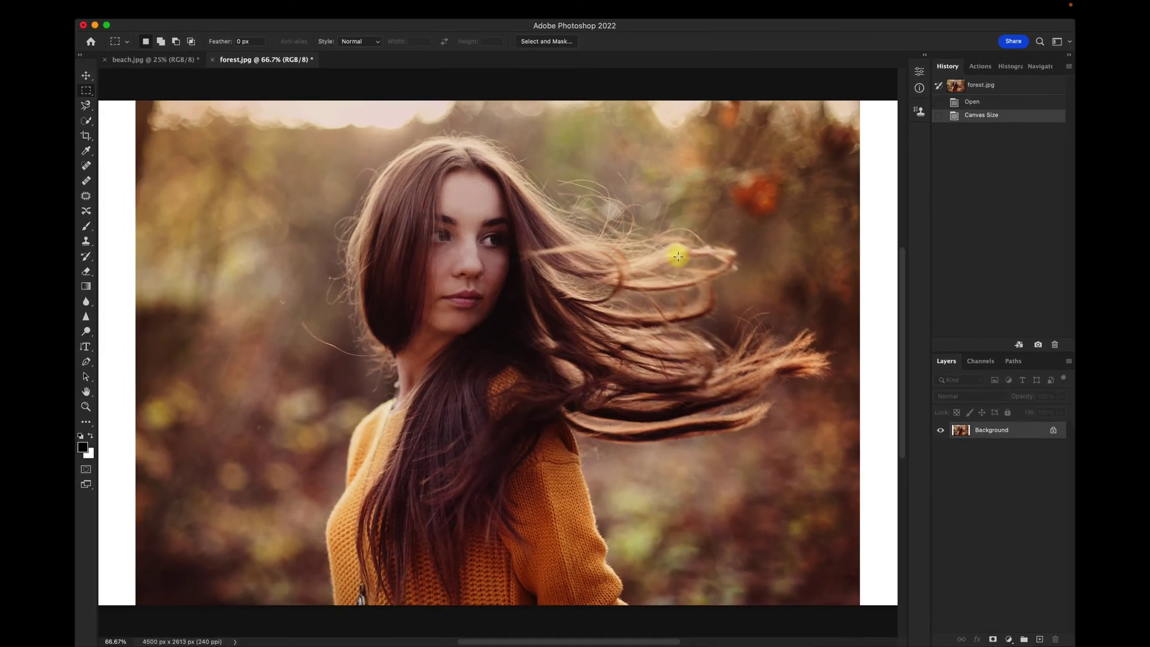
# Content-Aware Fill the forest's left white strip with blurred autumn background, then deselect
pyautogui.press('super+minus')
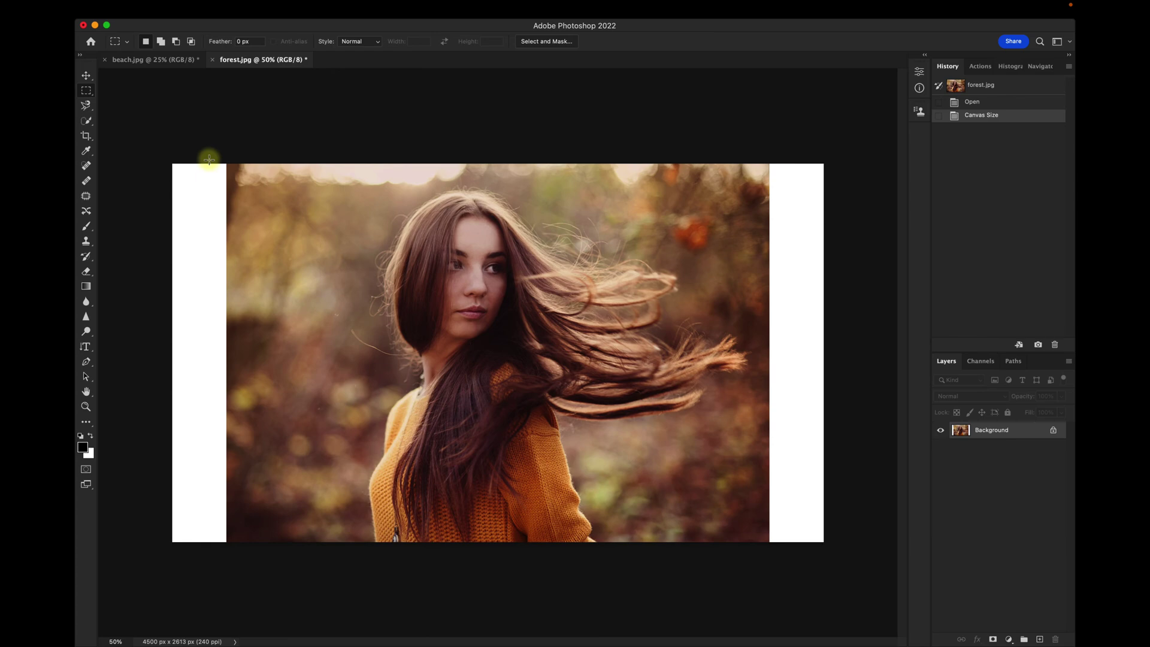
pyautogui.moveTo(229, 164); pyautogui.dragTo(95, 539)
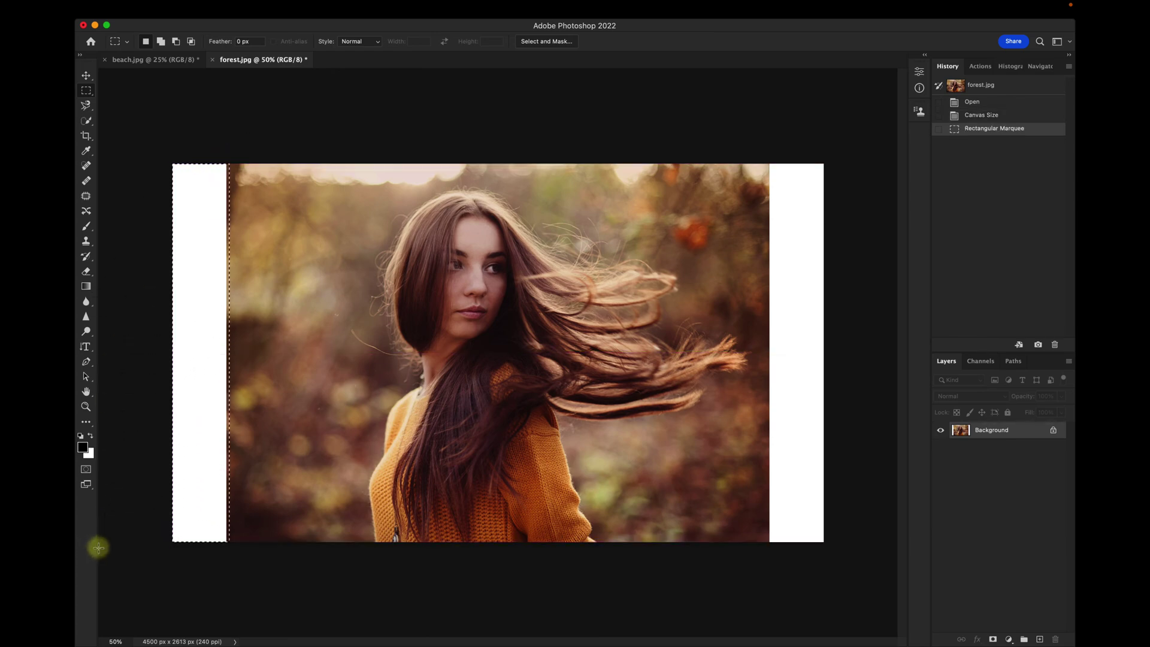
pyautogui.rightClick(198, 436)
pyautogui.click(226, 573)
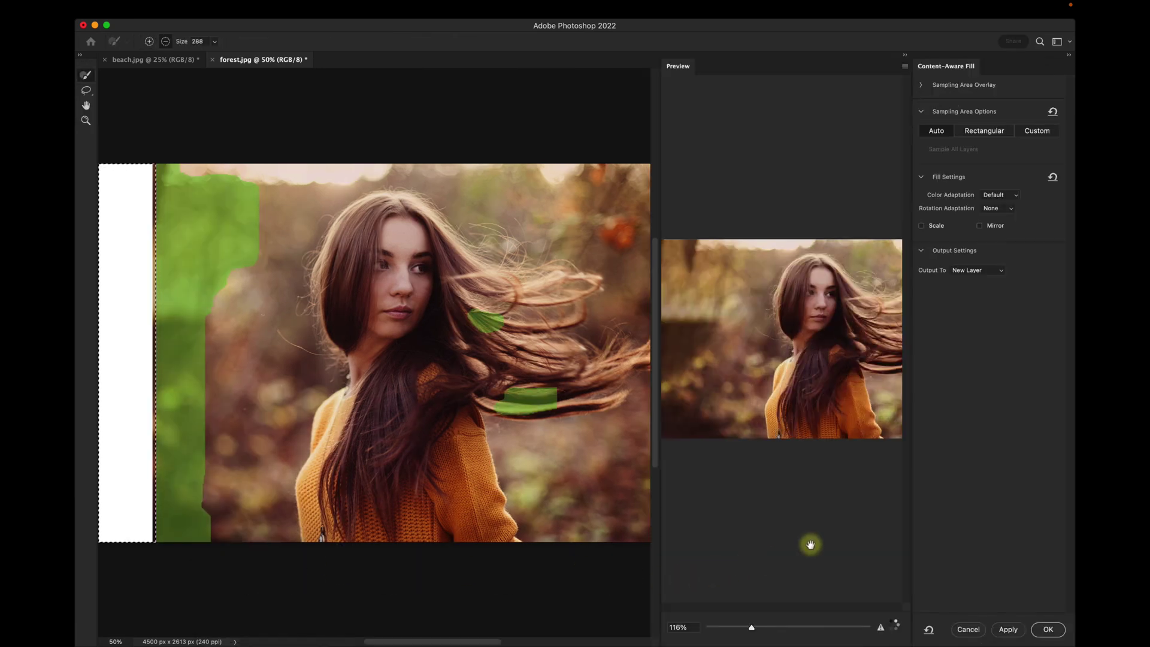
pyautogui.press('Return')
pyautogui.hotkey('ctrl', 'd')
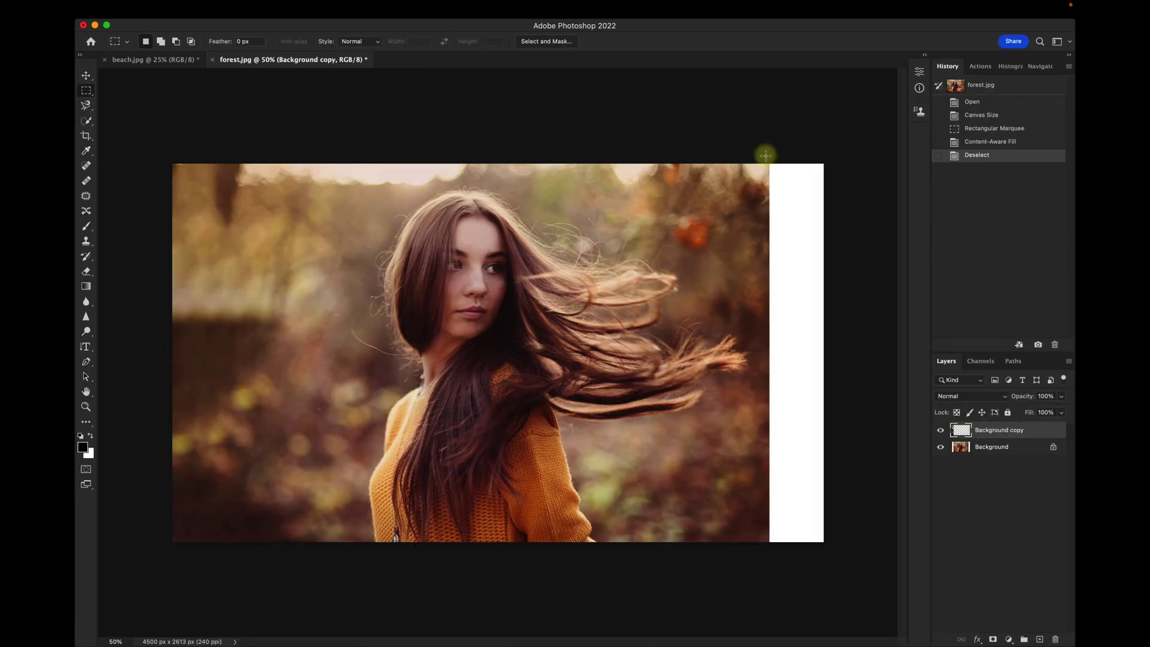
pyautogui.moveTo(766, 155); pyautogui.dragTo(294, 193)
pyautogui.hotkey('ctrl', 'd')
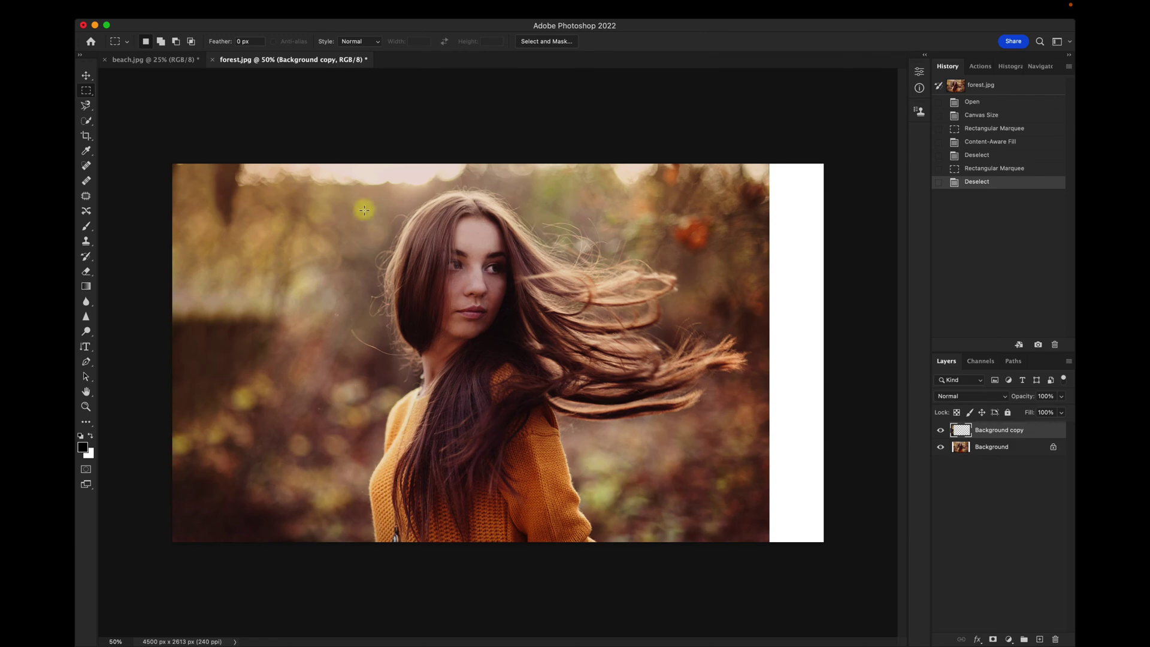
# Content-Aware Fill the forest's right white strip from the Background layer
pyautogui.click(996, 454)
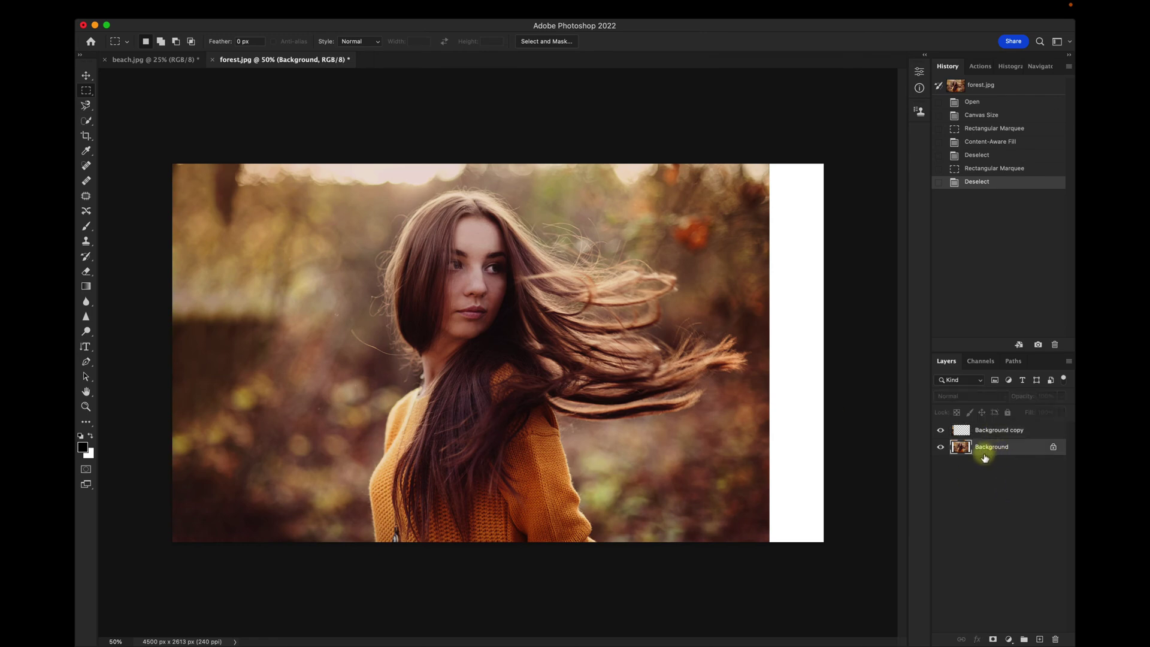
pyautogui.moveTo(766, 158); pyautogui.dragTo(803, 534)
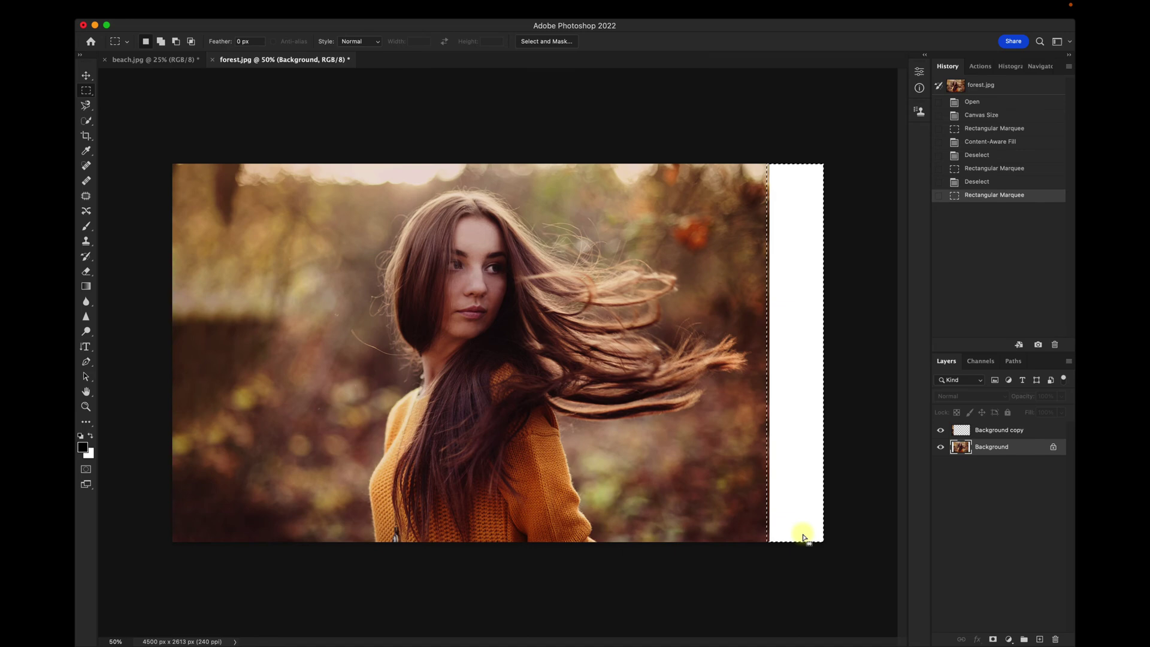
pyautogui.rightClick(793, 482)
pyautogui.click(814, 574)
pyautogui.click(1045, 634)
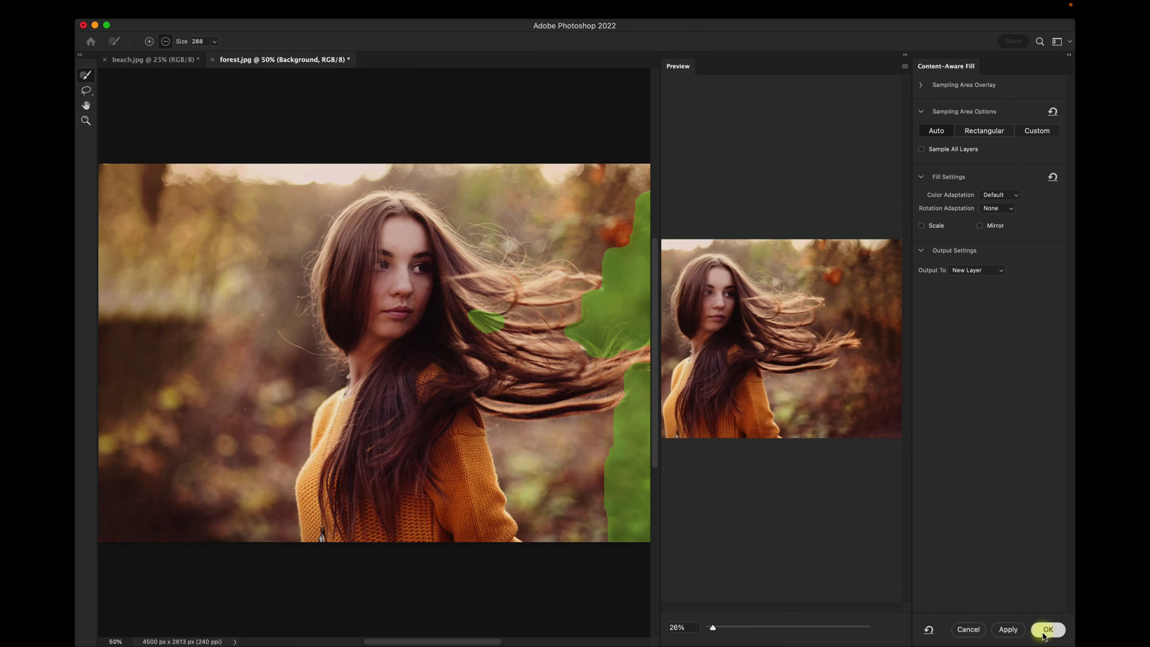
# Flatten the forest image into a single Background layer and clear the selection
pyautogui.rightClick(981, 463)
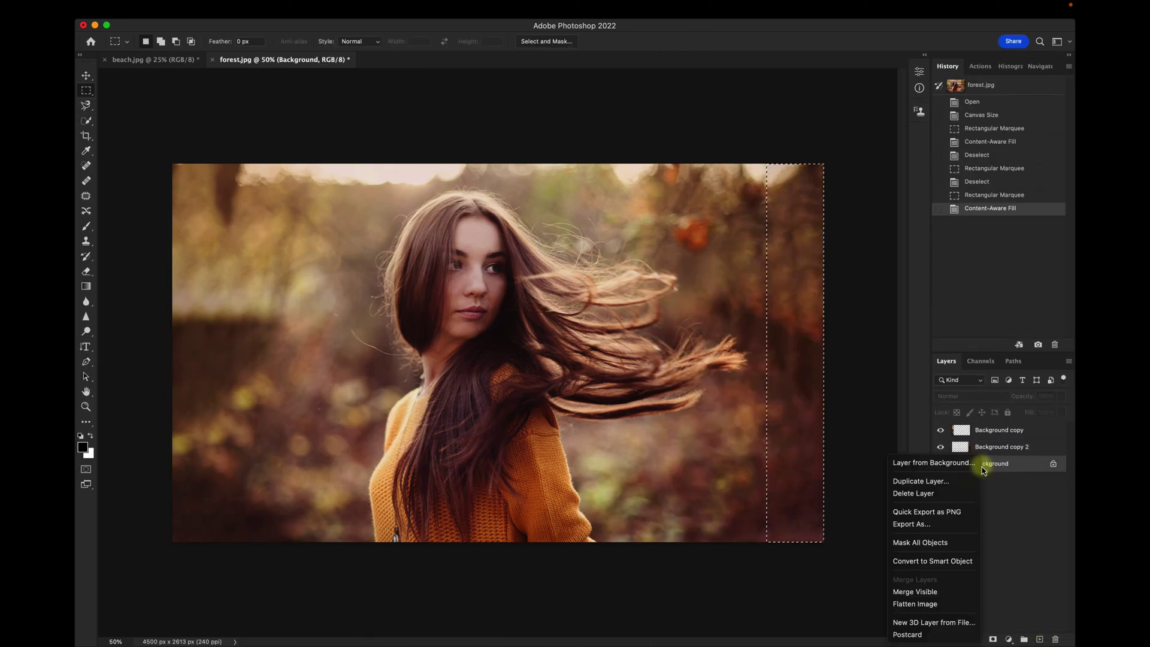
pyautogui.click(930, 604)
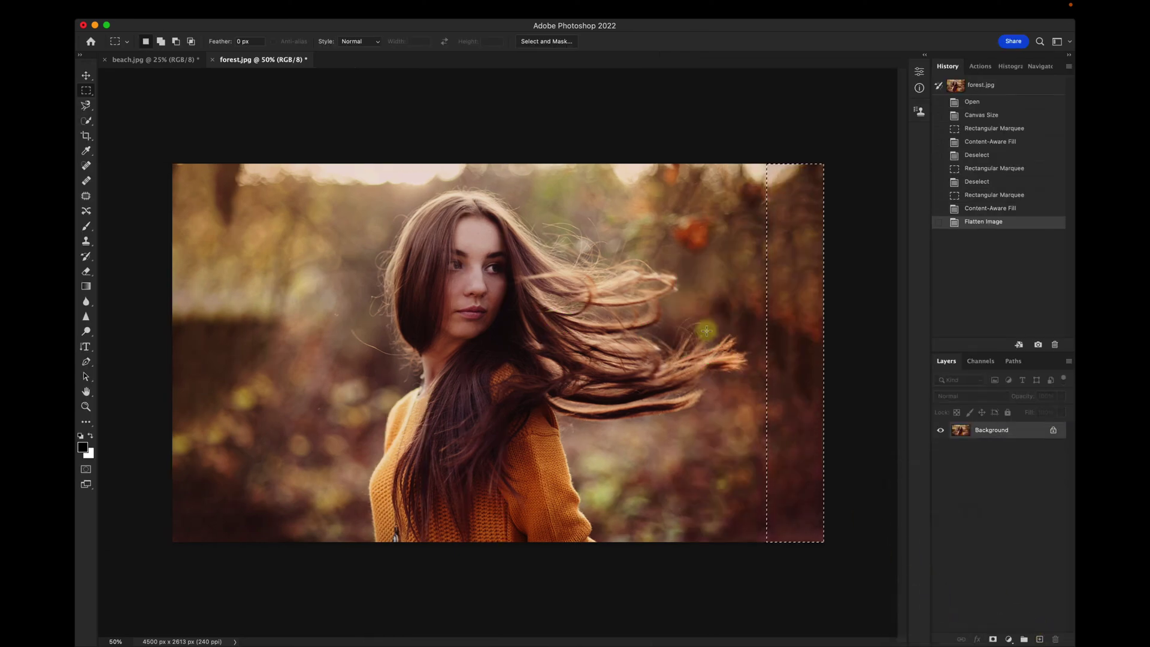
pyautogui.click(697, 301)
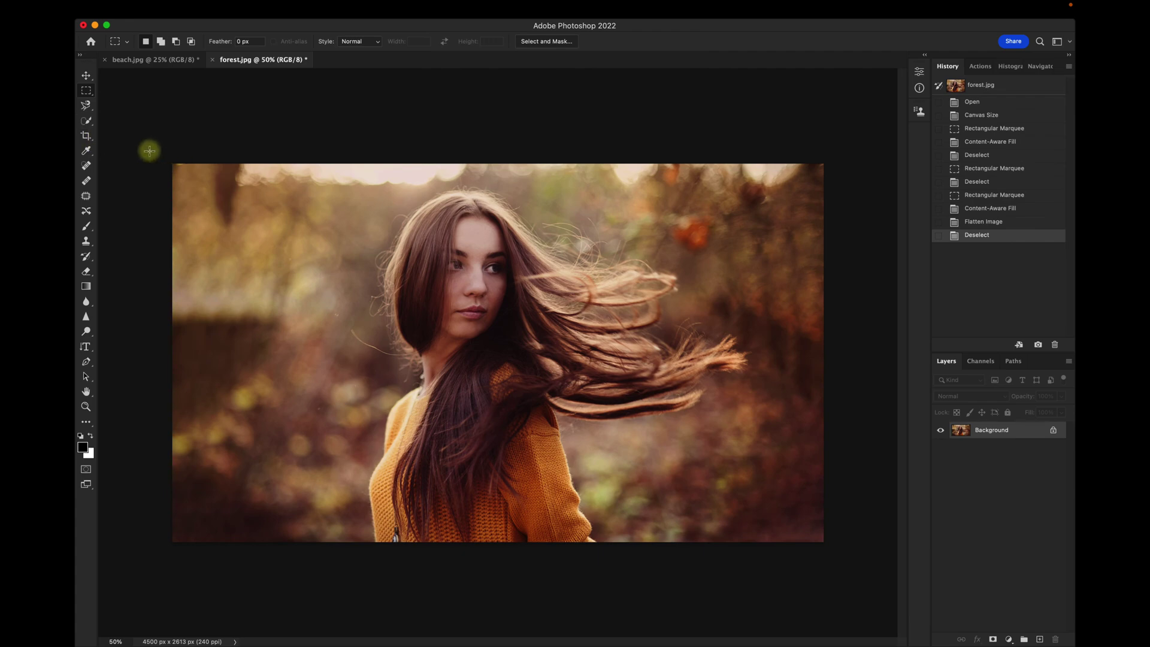
# Patch a repeated dark area at the top-left edge and two spots on the right background
pyautogui.click(85, 195)
pyautogui.moveTo(237, 179)
pyautogui.mouseDown()
pyautogui.moveTo(249, 159)
pyautogui.moveTo(213, 155)
pyautogui.moveTo(210, 226)
pyautogui.moveTo(254, 198)
pyautogui.moveTo(242, 164)
pyautogui.moveTo(455, 179)
pyautogui.moveTo(214, 189)
pyautogui.mouseUp()
pyautogui.hotkey('ctrl', 'd')
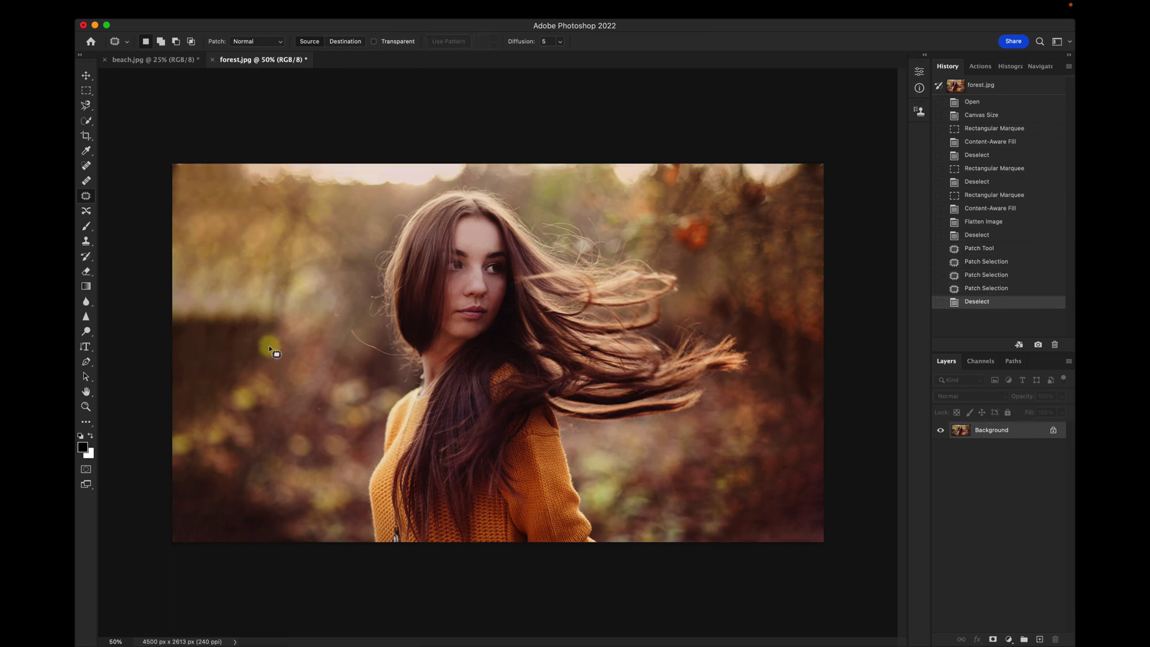
pyautogui.moveTo(809, 297)
pyautogui.mouseDown()
pyautogui.moveTo(778, 293)
pyautogui.moveTo(798, 395)
pyautogui.moveTo(809, 397)
pyautogui.moveTo(798, 282)
pyautogui.moveTo(802, 293)
pyautogui.mouseUp()
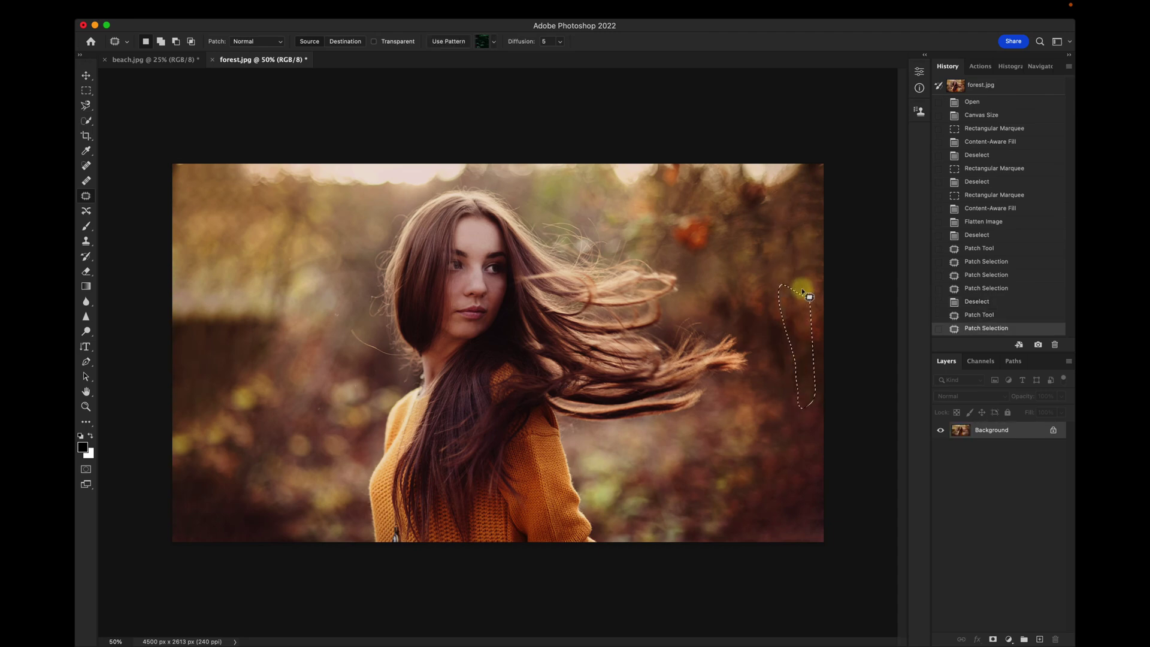
pyautogui.hotkey('ctrl', 'd')
pyautogui.moveTo(800, 376)
pyautogui.mouseDown()
pyautogui.moveTo(799, 416)
pyautogui.moveTo(790, 411)
pyautogui.moveTo(787, 441)
pyautogui.mouseUp()
pyautogui.hotkey('ctrl', 'd')
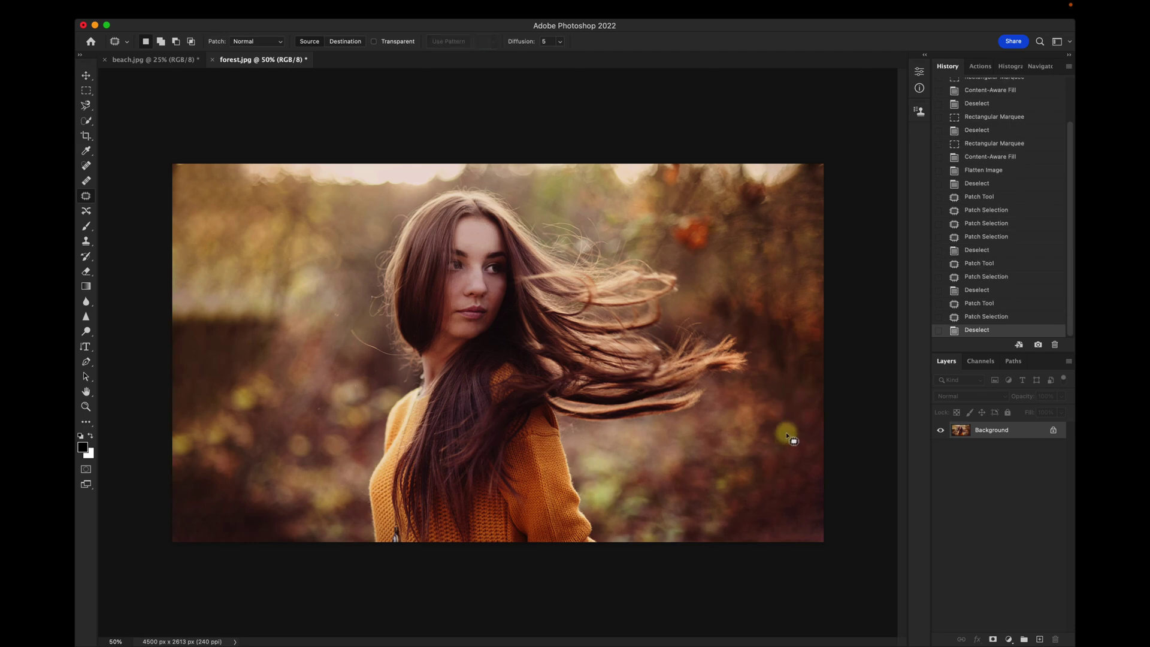